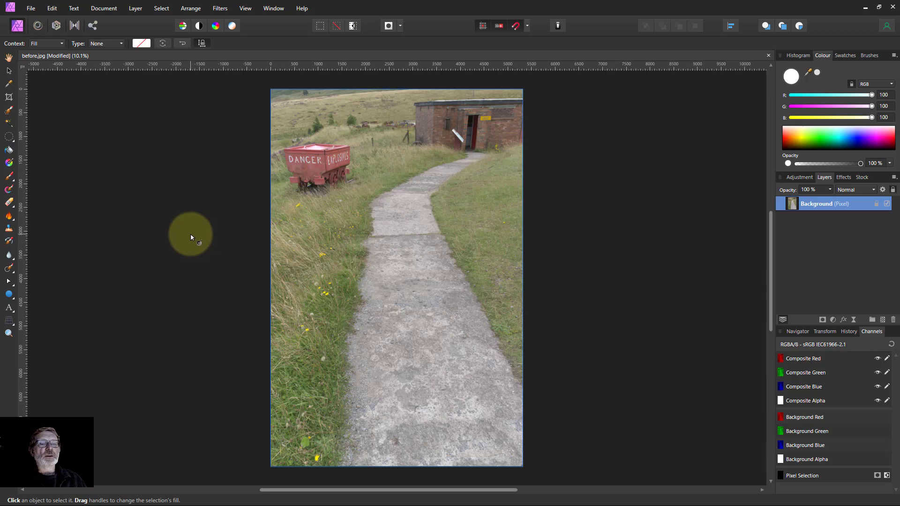
- Paint a Selection Brush selection along the concrete path, up to its far end near the building
left_click(9, 111)
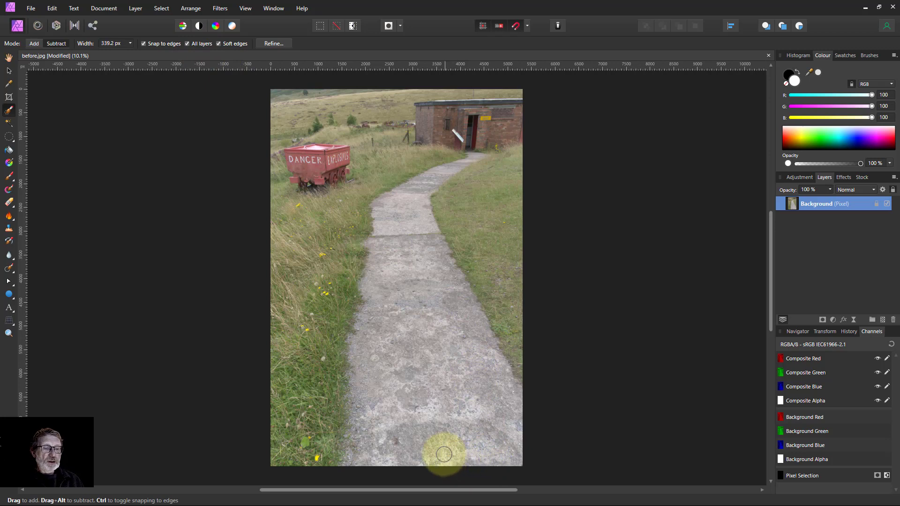
mouse_move(423, 453)
left_mouse_down()
mouse_move(407, 290)
mouse_move(394, 461)
left_mouse_up()
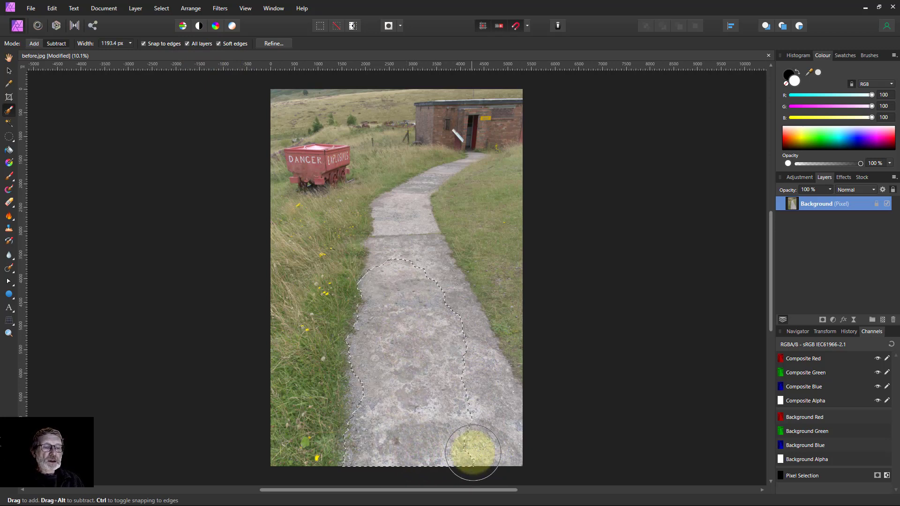
mouse_move(473, 453)
left_mouse_down()
mouse_move(455, 375)
mouse_move(418, 310)
mouse_move(407, 242)
mouse_move(415, 244)
mouse_move(399, 223)
mouse_move(403, 205)
mouse_move(442, 161)
mouse_move(471, 160)
mouse_move(433, 177)
mouse_move(409, 214)
mouse_move(421, 213)
mouse_move(422, 192)
mouse_move(443, 178)
mouse_move(388, 208)
mouse_move(475, 159)
left_mouse_up()
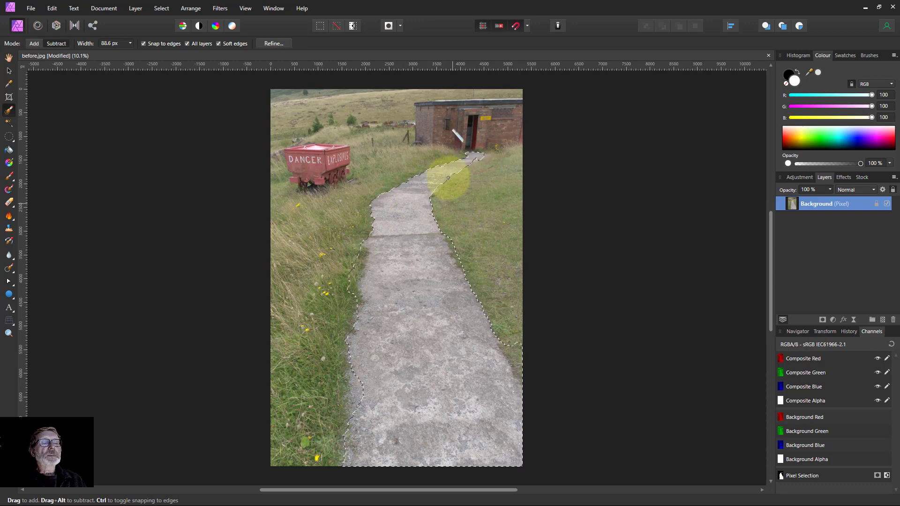
scroll(489, 163, "up", 6)
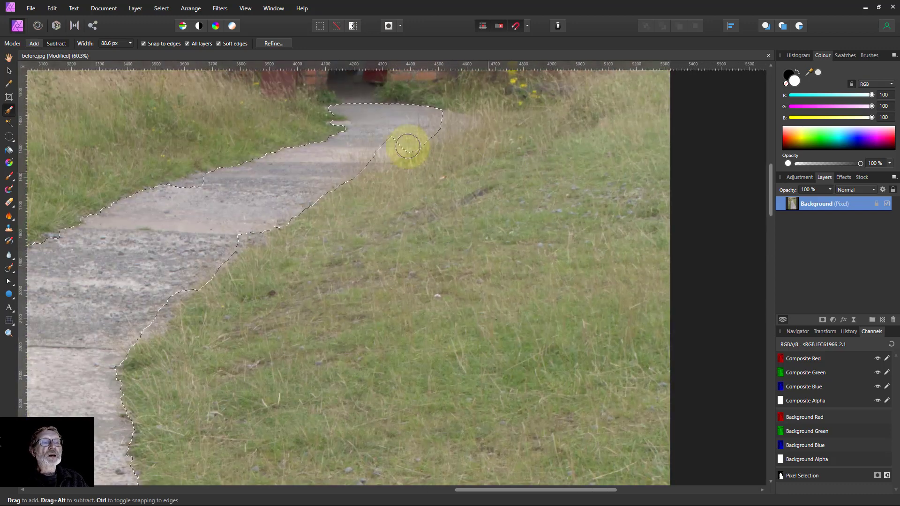
left_click_drag(386, 135, 372, 101)
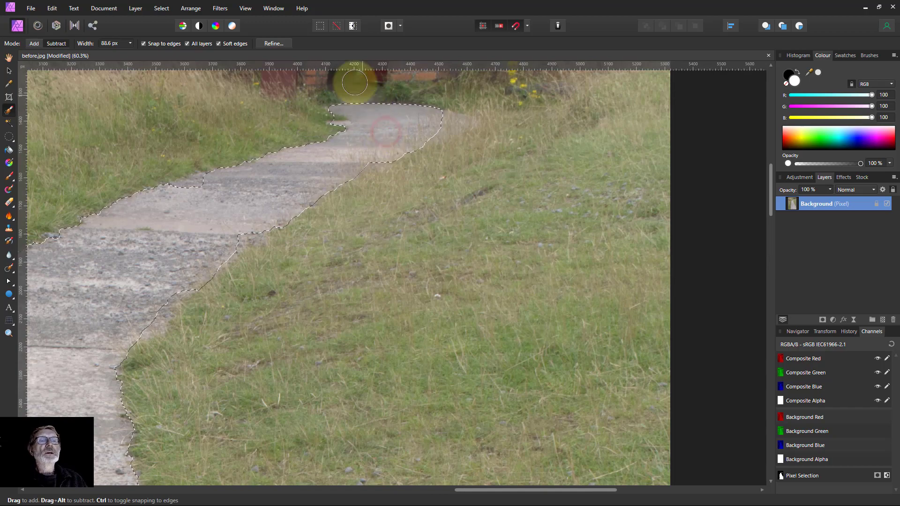
- In Refine Selection, paint the matte along the path's top, left and right edges
left_click(272, 44)
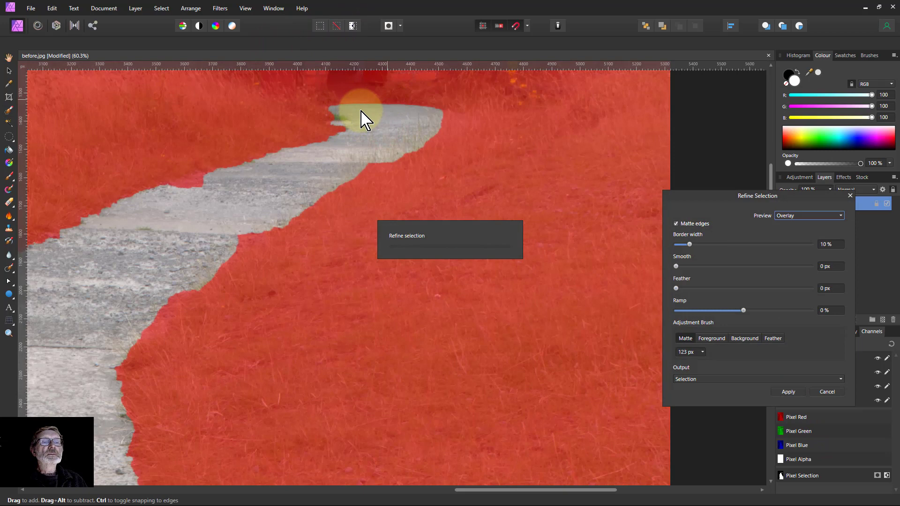
mouse_move(362, 121)
left_mouse_down()
mouse_move(321, 124)
mouse_move(342, 120)
mouse_move(335, 109)
mouse_move(438, 100)
mouse_move(381, 165)
mouse_move(386, 143)
mouse_move(209, 257)
mouse_move(148, 311)
mouse_move(193, 354)
mouse_move(265, 382)
left_mouse_up()
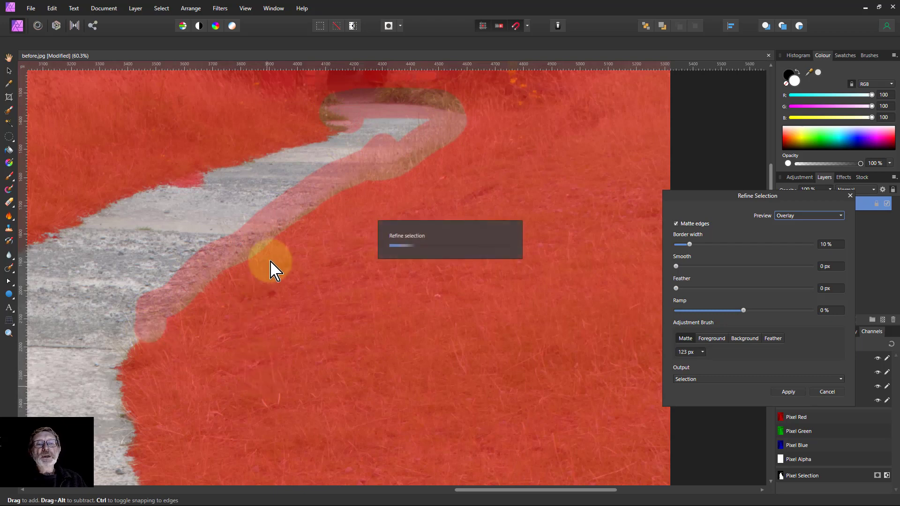
mouse_move(321, 141)
left_mouse_down()
mouse_move(87, 217)
mouse_move(9, 251)
left_mouse_up()
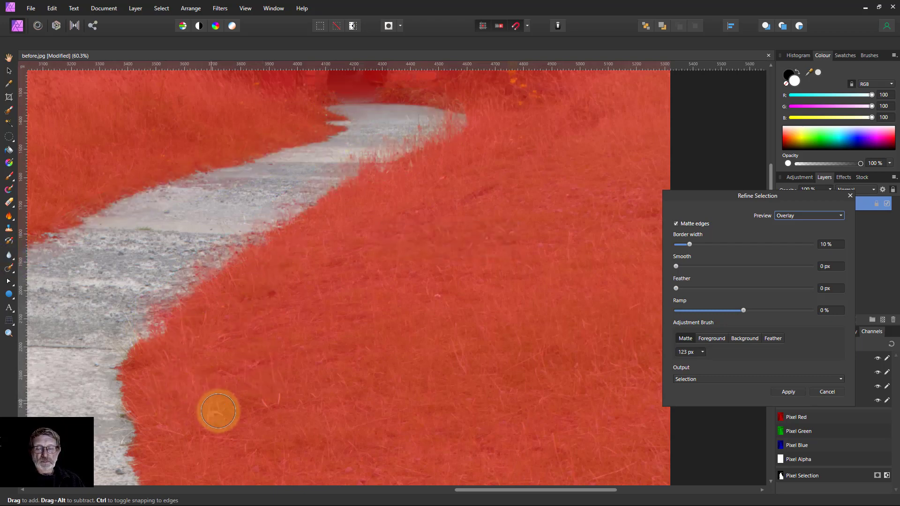
scroll(211, 412, "down", 4)
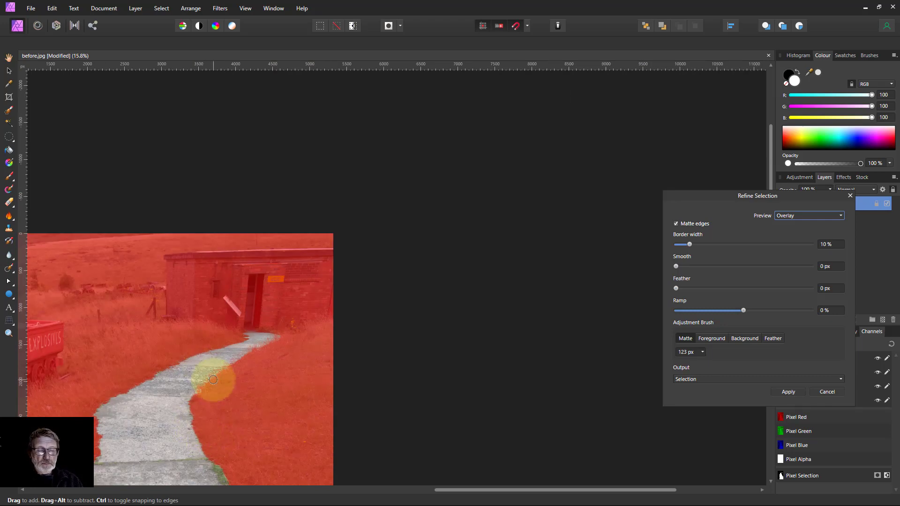
key("ctrl+0")
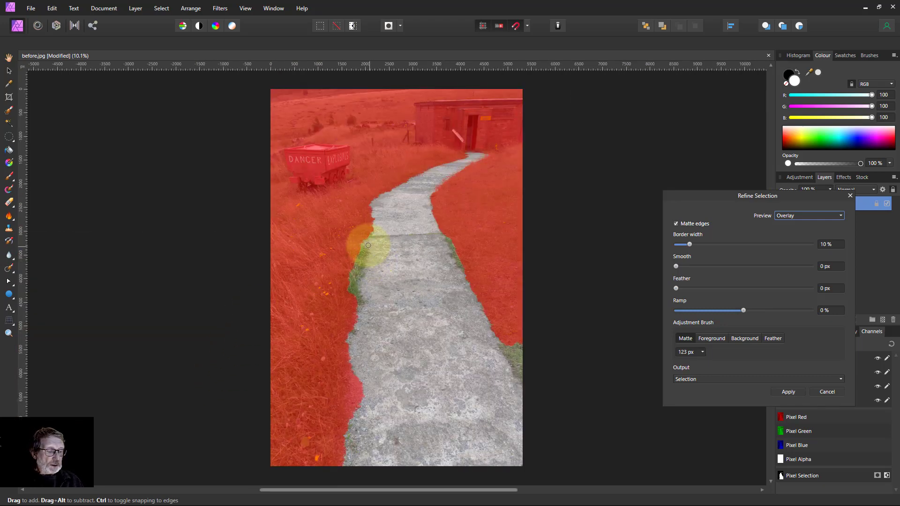
key("bracketright")
key("bracketright")
key("bracketright")
mouse_move(372, 210)
left_mouse_down()
mouse_move(354, 260)
mouse_move(364, 306)
mouse_move(355, 287)
mouse_move(360, 402)
mouse_move(341, 473)
left_mouse_up()
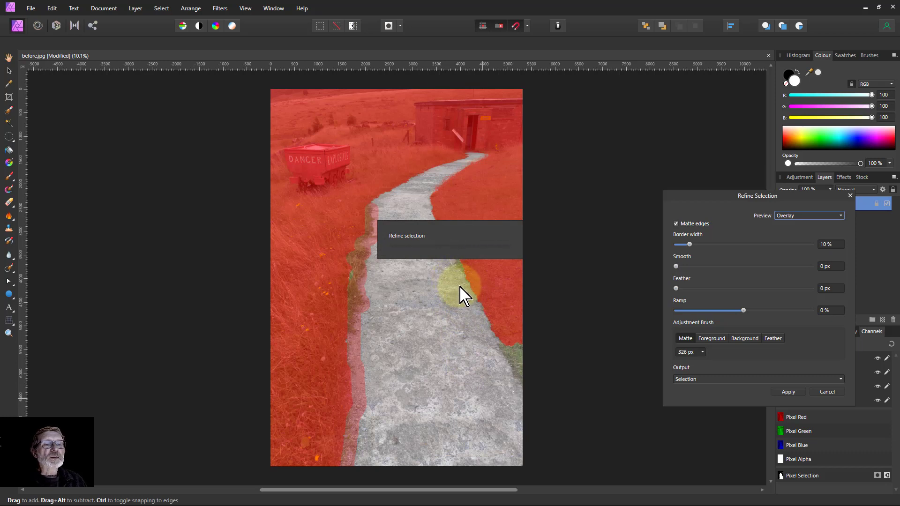
mouse_move(443, 233)
left_mouse_down()
mouse_move(486, 330)
mouse_move(521, 379)
mouse_move(518, 351)
left_mouse_up()
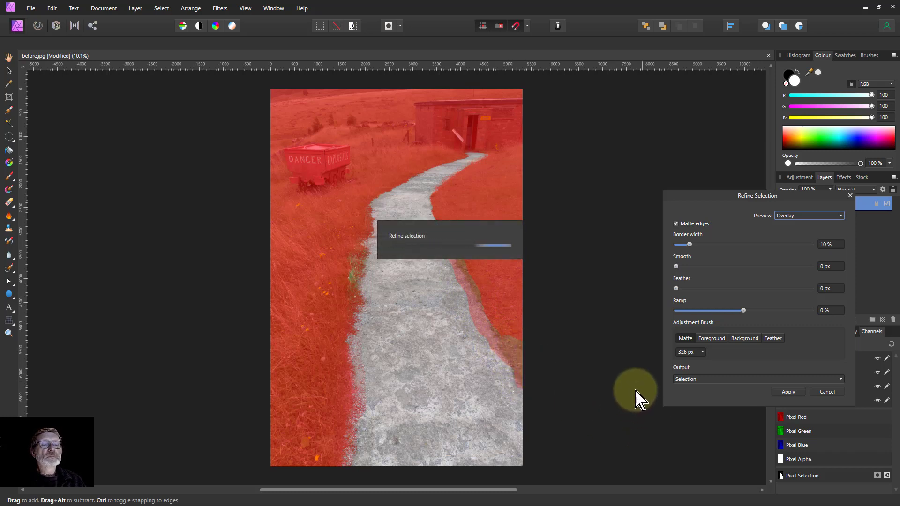
mouse_move(362, 247)
left_mouse_down()
mouse_move(345, 258)
mouse_move(354, 272)
mouse_move(368, 250)
left_mouse_up()
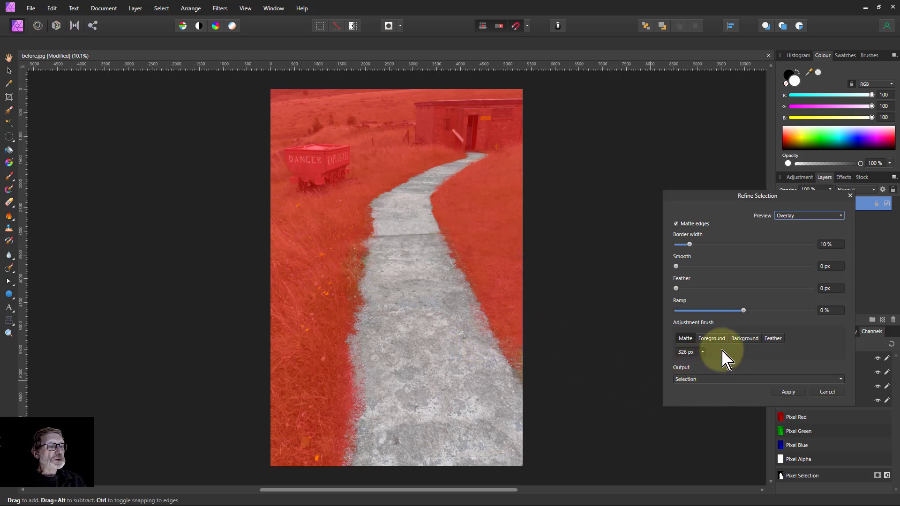
- Mark the left-hand grass as background and the path's right and lower areas as foreground, then apply
left_click(712, 339)
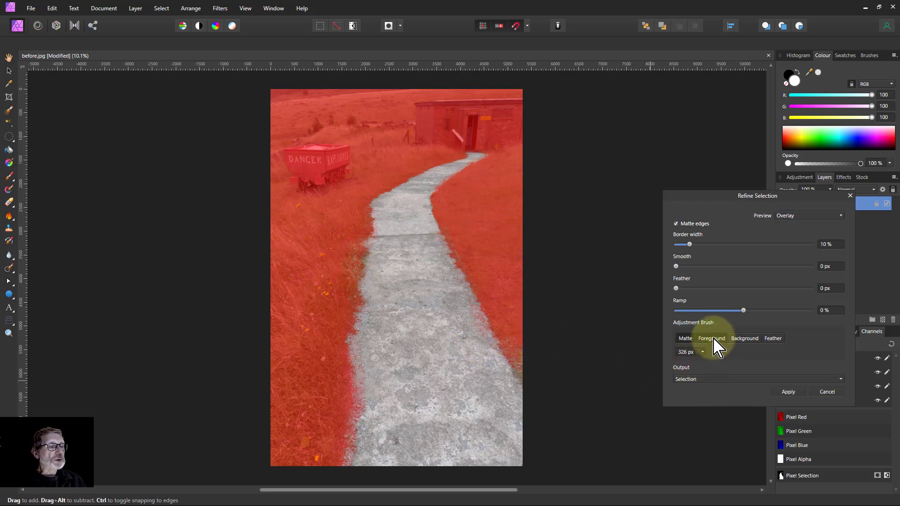
left_click(744, 338)
mouse_move(367, 274)
left_mouse_down()
mouse_move(345, 267)
mouse_move(332, 291)
left_mouse_up()
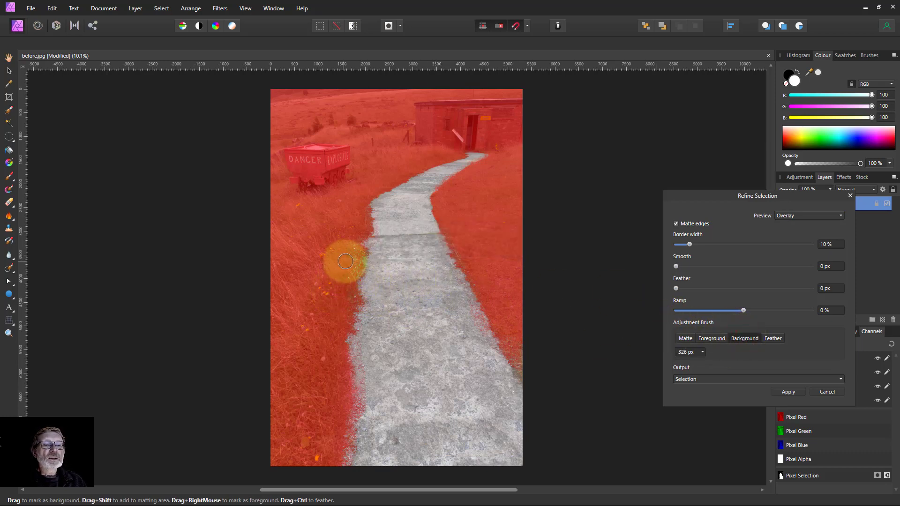
left_click_drag(342, 262, 311, 294)
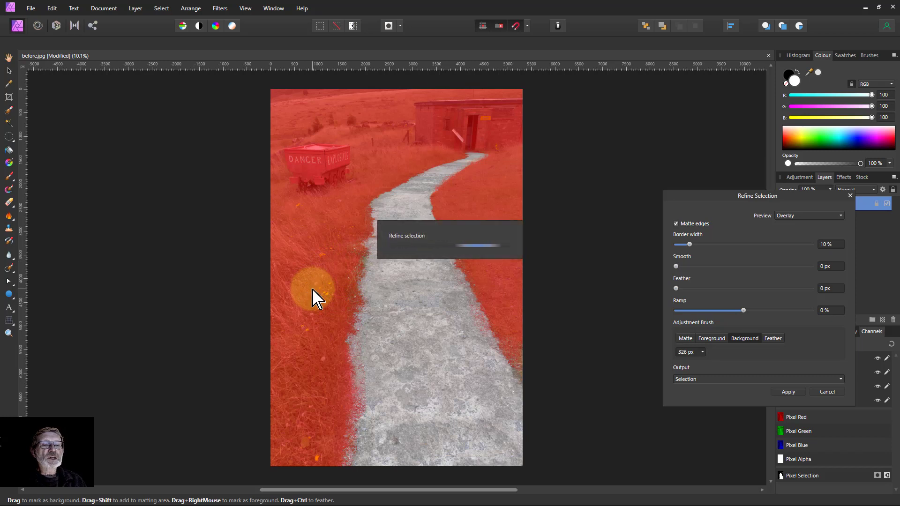
left_click(707, 338)
mouse_move(475, 323)
left_mouse_down()
mouse_move(457, 353)
mouse_move(476, 388)
left_mouse_up()
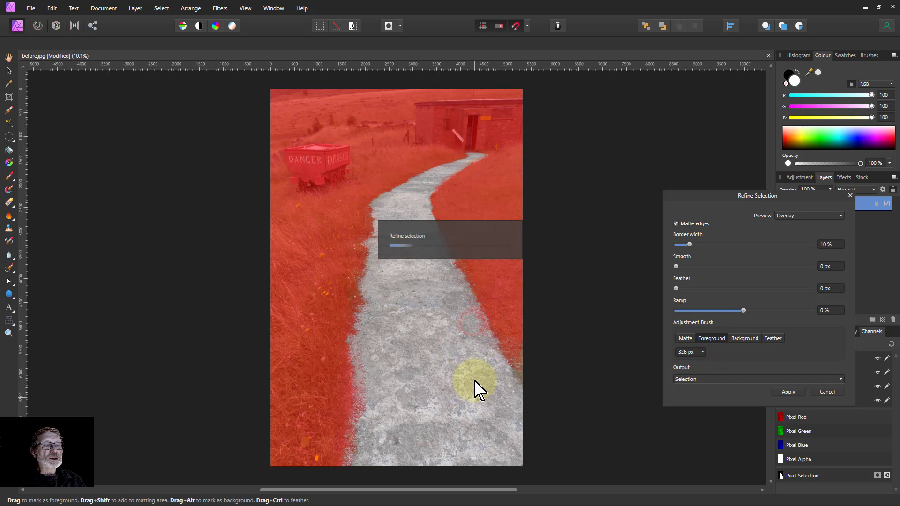
left_click_drag(470, 320, 483, 346)
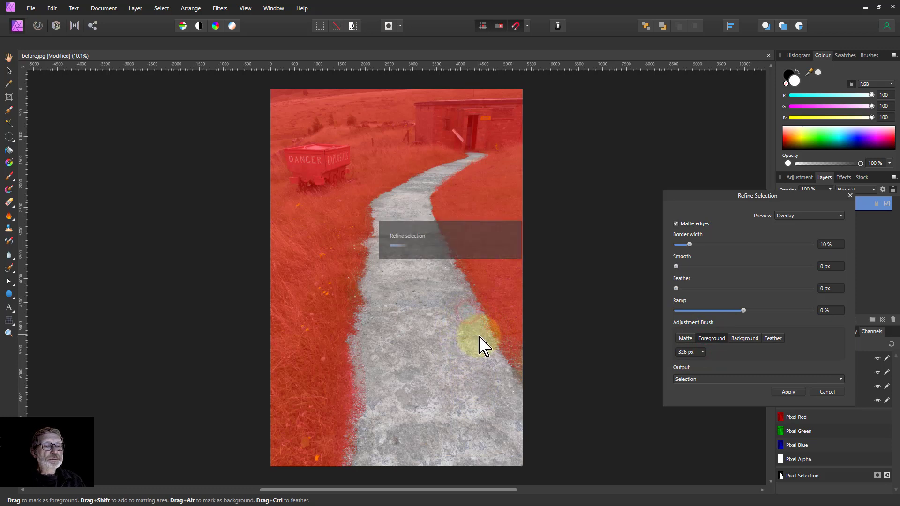
left_click_drag(443, 433, 446, 450)
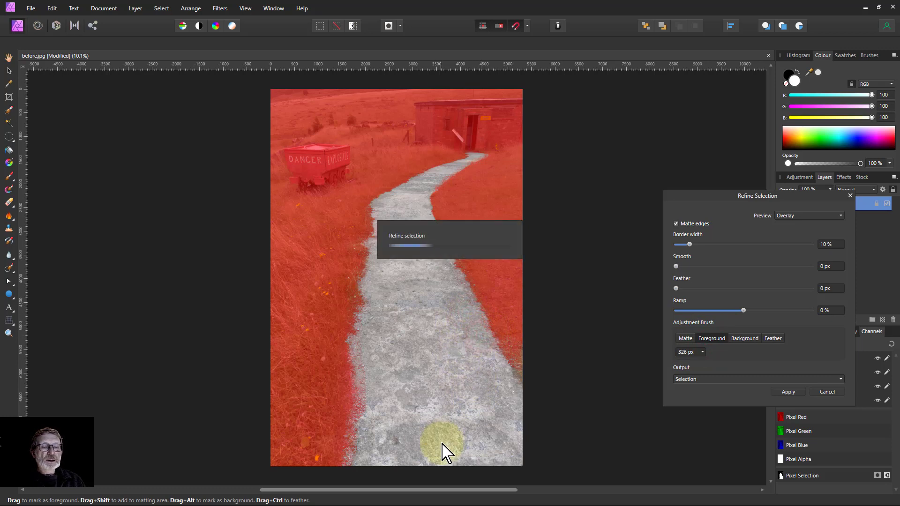
mouse_move(514, 322)
left_mouse_down()
mouse_move(556, 319)
mouse_move(552, 268)
left_mouse_up()
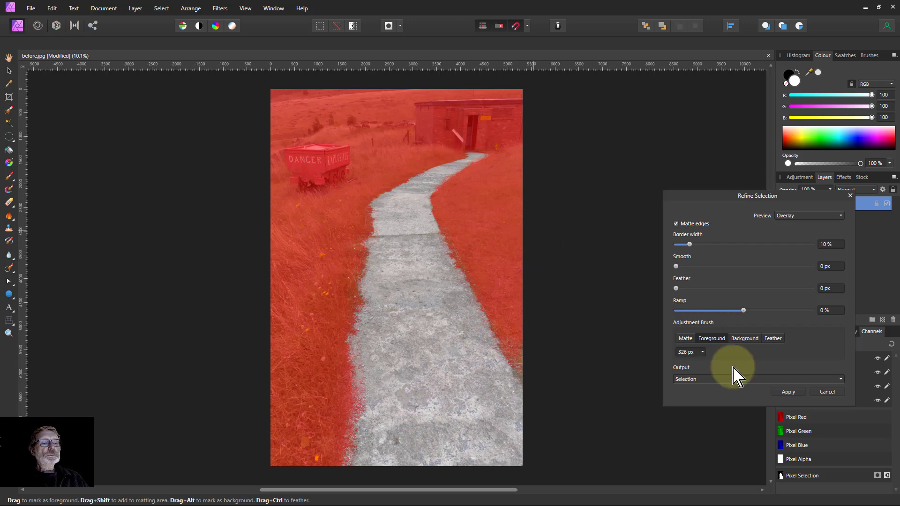
left_click(789, 394)
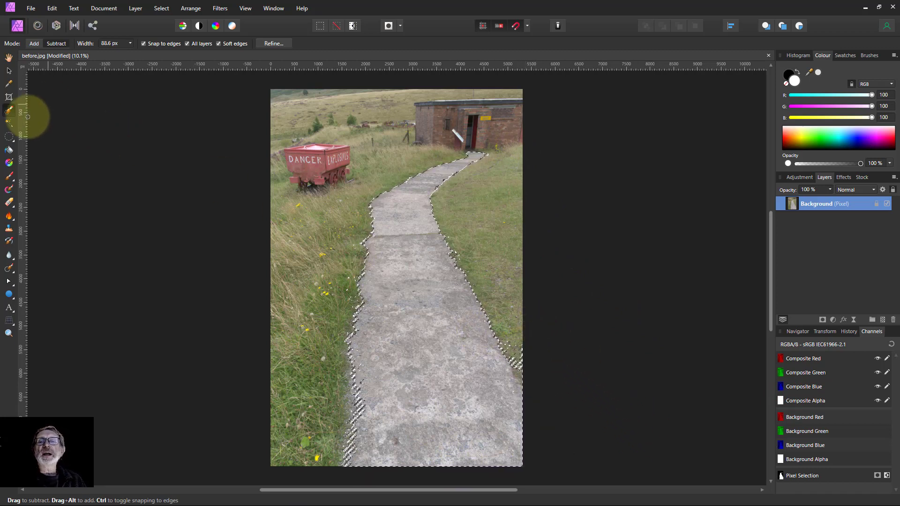
- Turn off Snap to edges for the Selection Brush, keeping the path selection
left_click(144, 44)
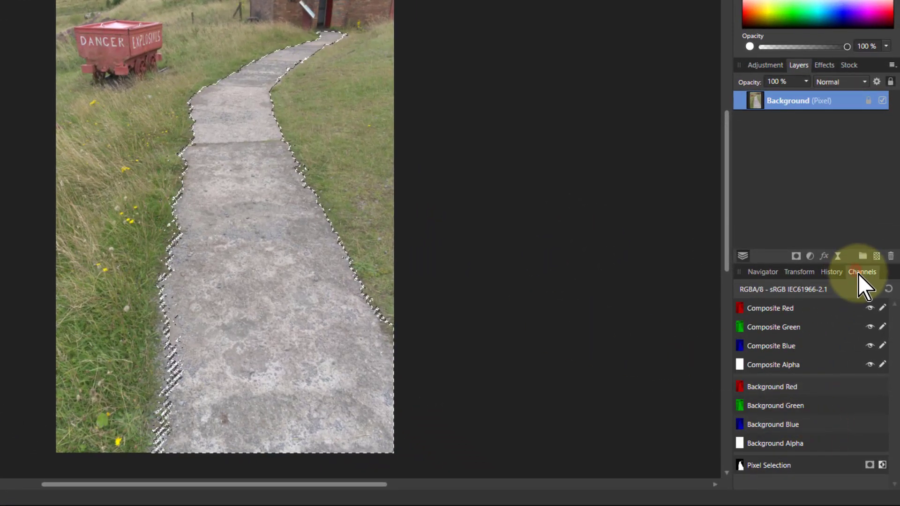
- Create a spare channel from the pixel selection, name it Path, and deselect with Ctrl+D
right_click(773, 466)
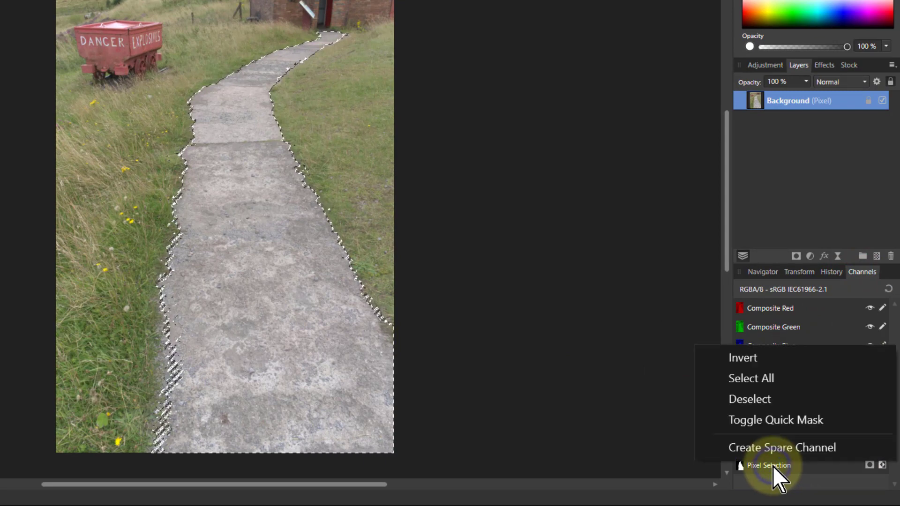
left_click(771, 446)
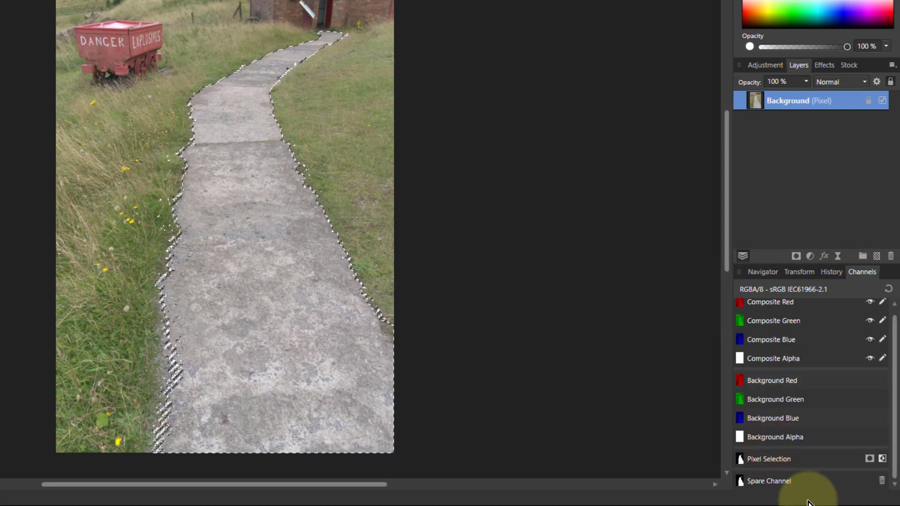
right_click(777, 482)
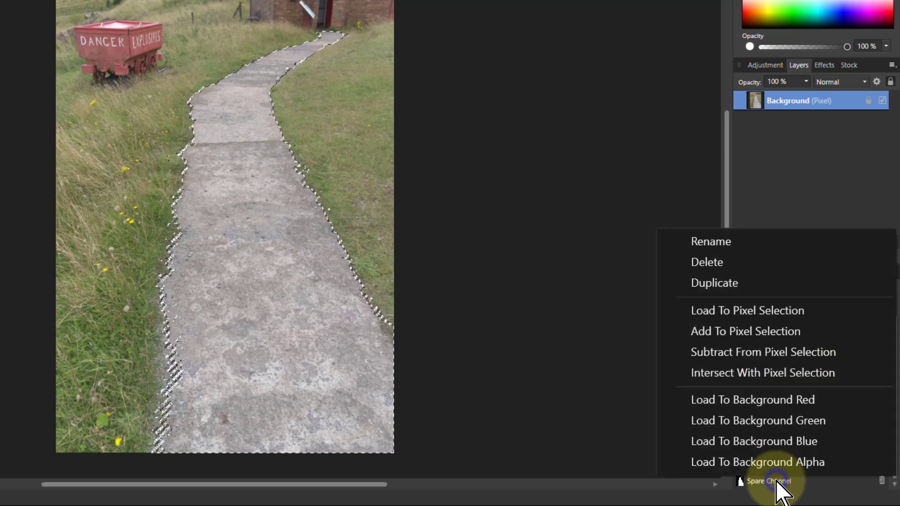
left_click(708, 245)
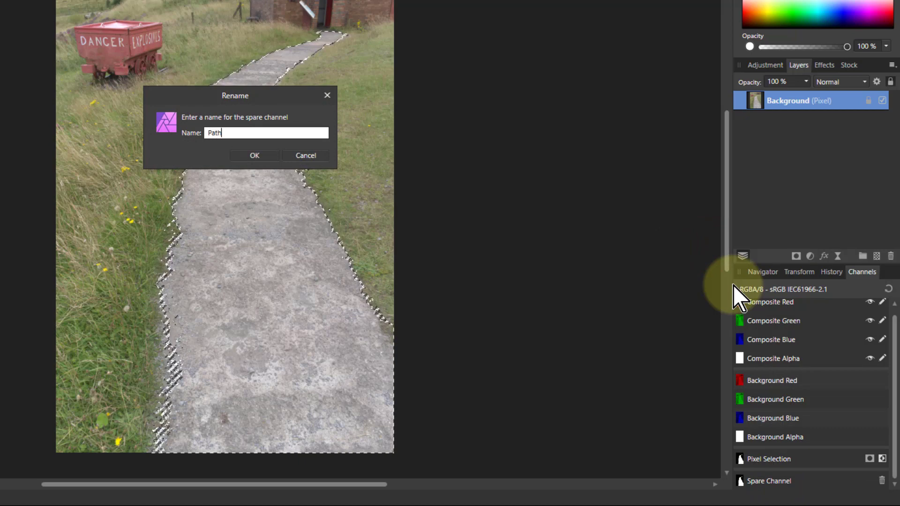
key("Return")
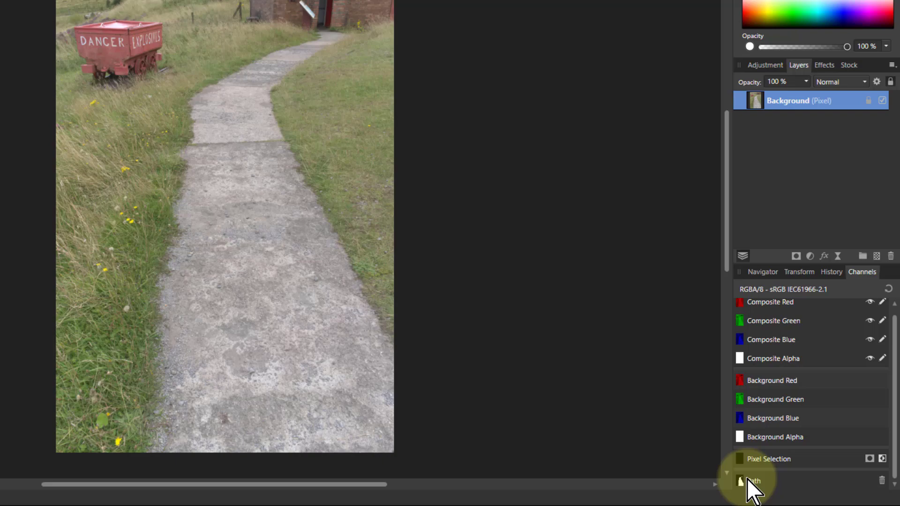
key("ctrl+d")
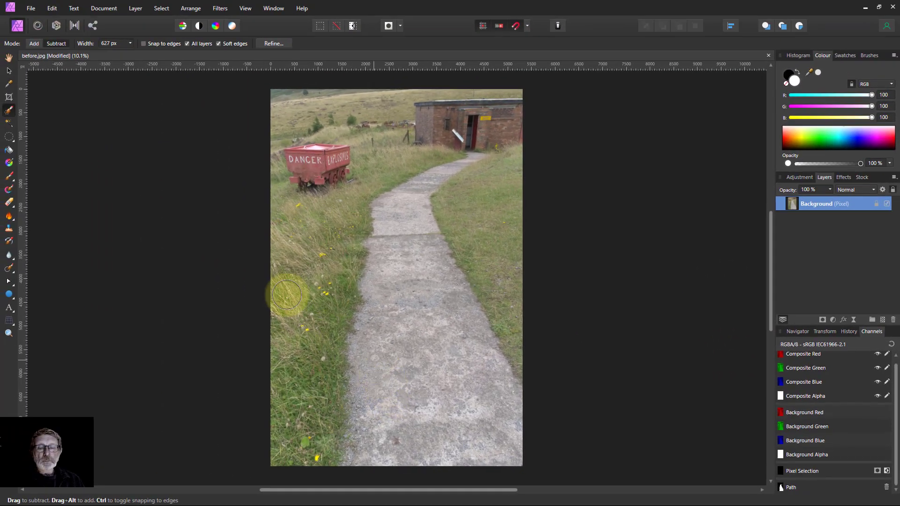
- Select the yellow wildflowers in the grass using Flood Select and the Selection Brush
scroll(246, 267, "up", 4)
scroll(316, 294, "up", 3)
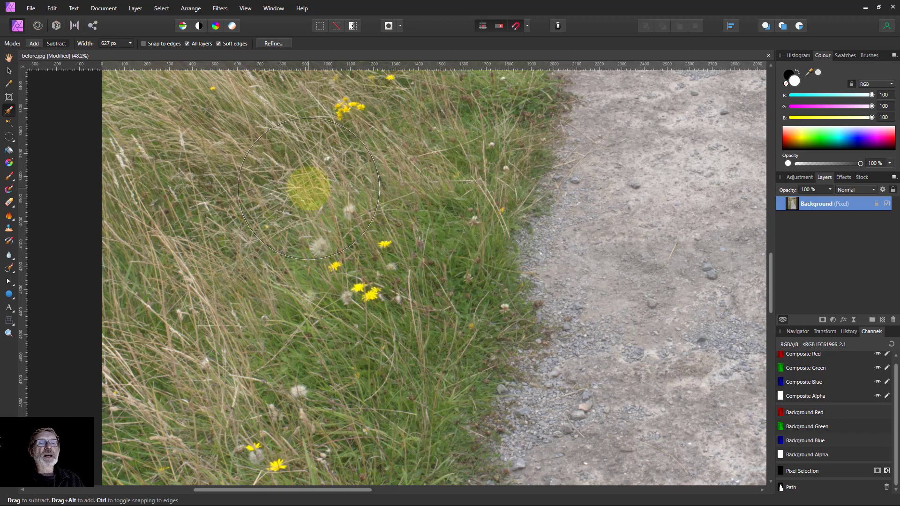
left_click(11, 126)
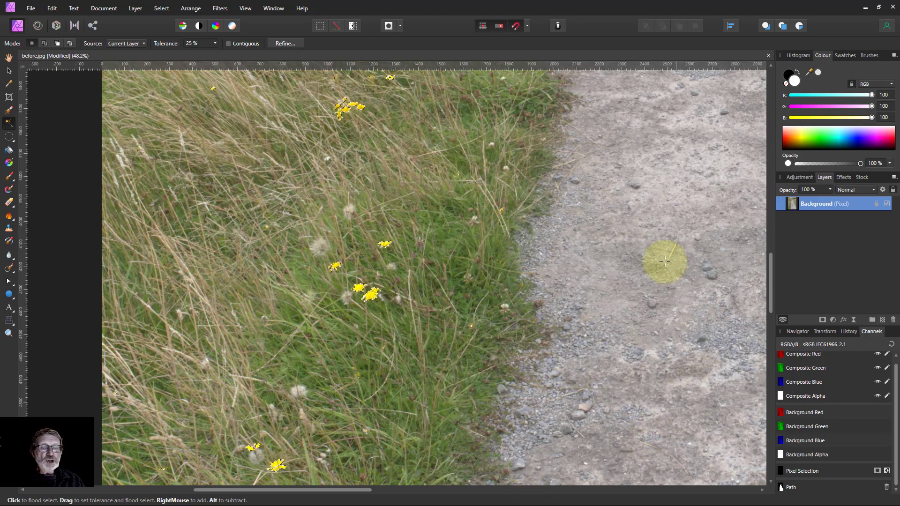
scroll(665, 262, "down", 3)
scroll(665, 262, "down", 2)
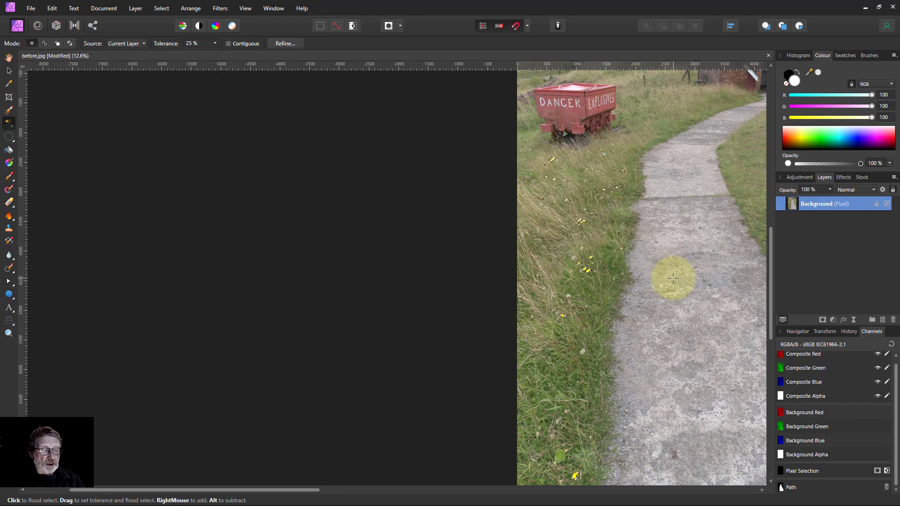
key("ctrl+0")
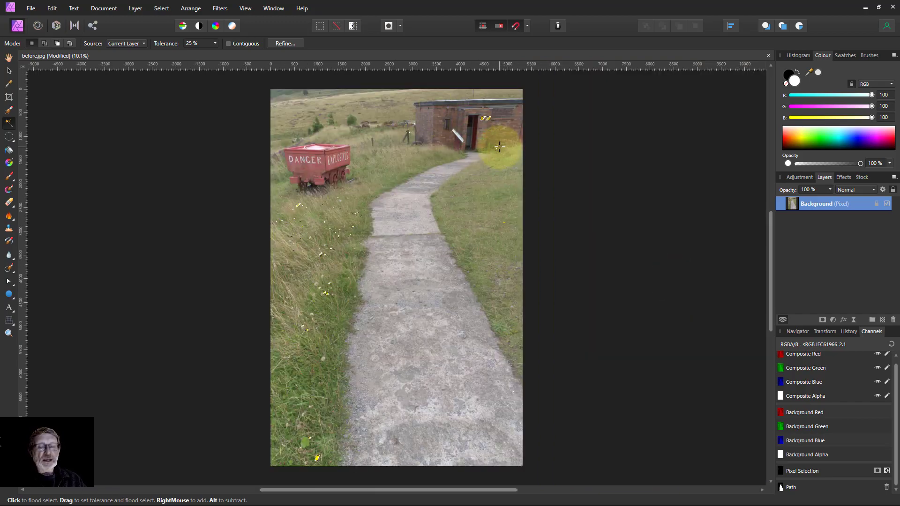
scroll(492, 121, "up", 4)
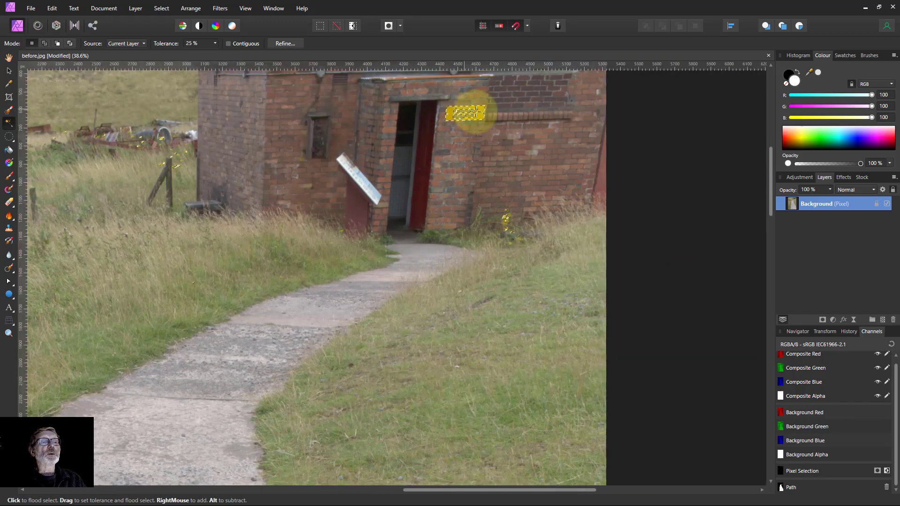
left_click(9, 111)
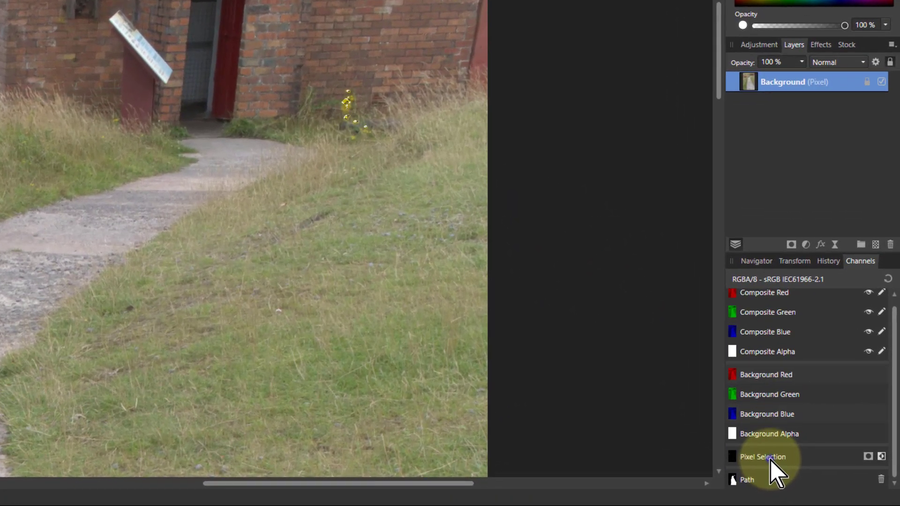
- Save the flower selection as a spare channel named Flowers
right_click(774, 463)
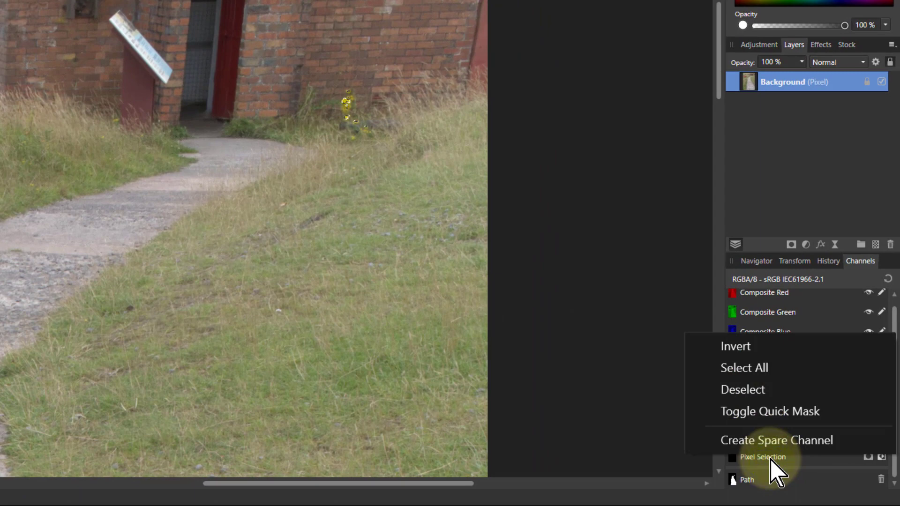
left_click(771, 442)
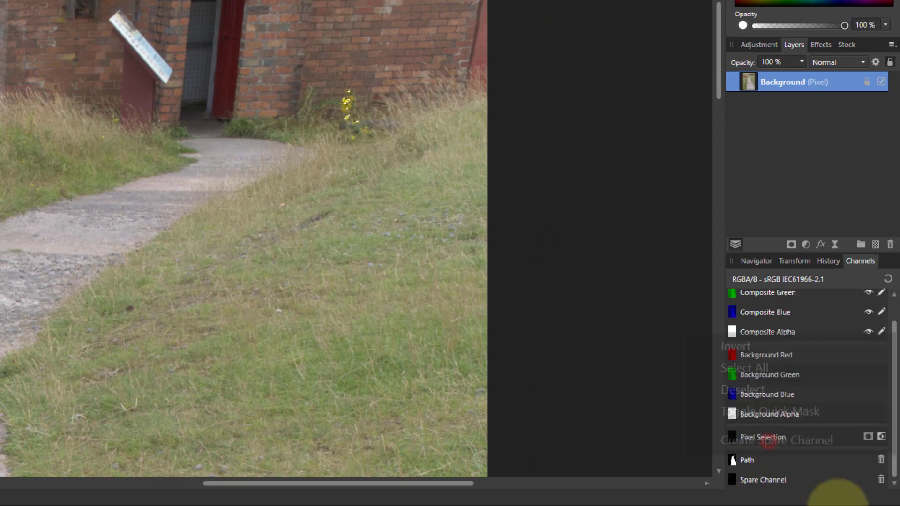
right_click(757, 485)
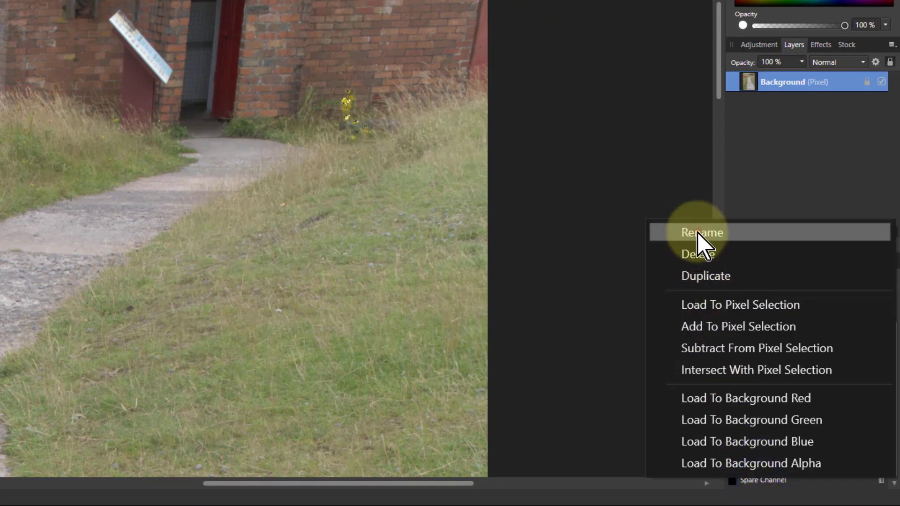
left_click(698, 233)
type("Flo")
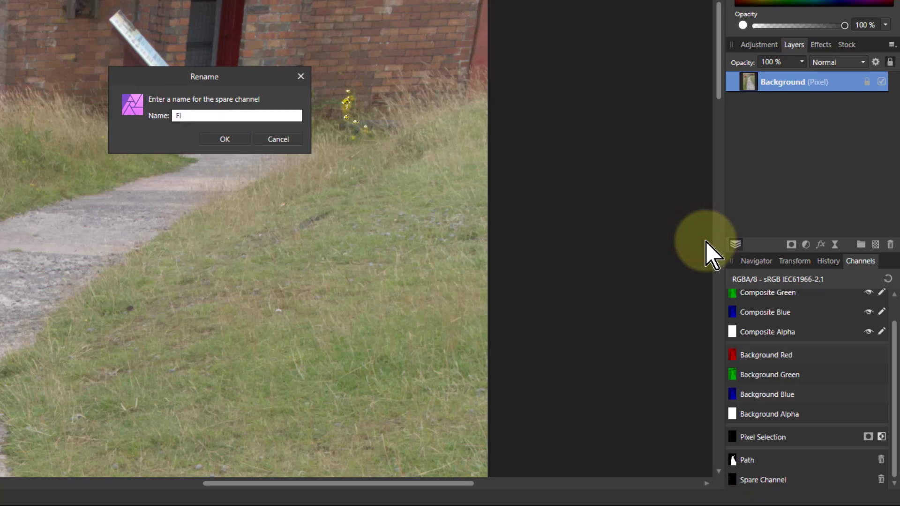
type("wers")
left_click(225, 139)
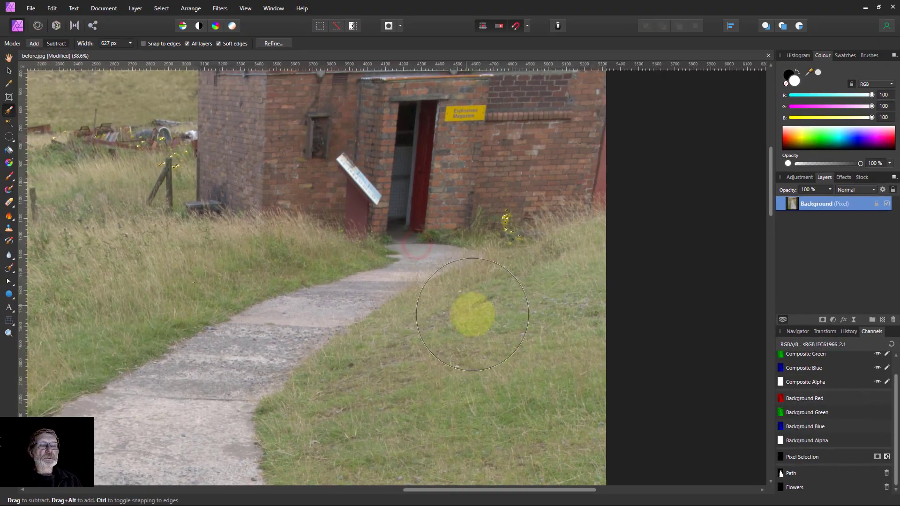
key("ctrl+0")
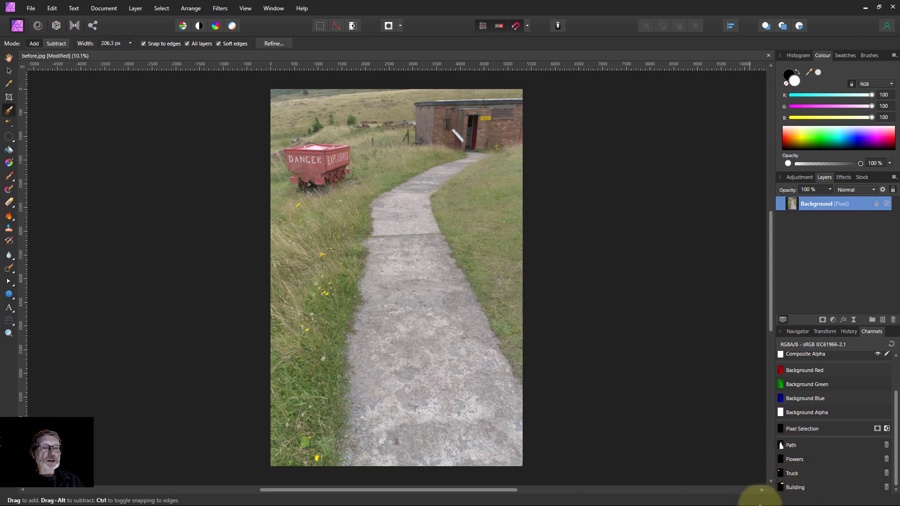
- Preview the Building, Truck, Flowers and Path channel masks, return to Background, and select all
left_click(782, 489)
left_click(786, 473)
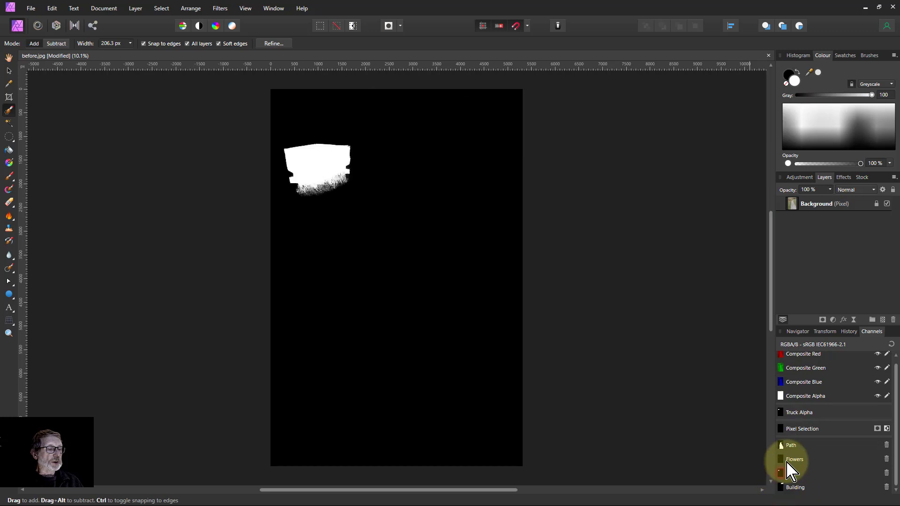
left_click(787, 459)
left_click(782, 445)
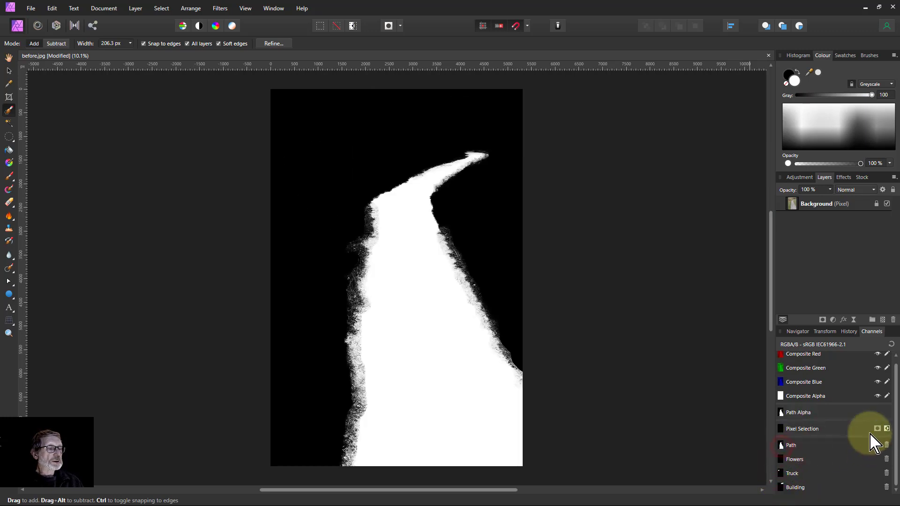
left_click(798, 205)
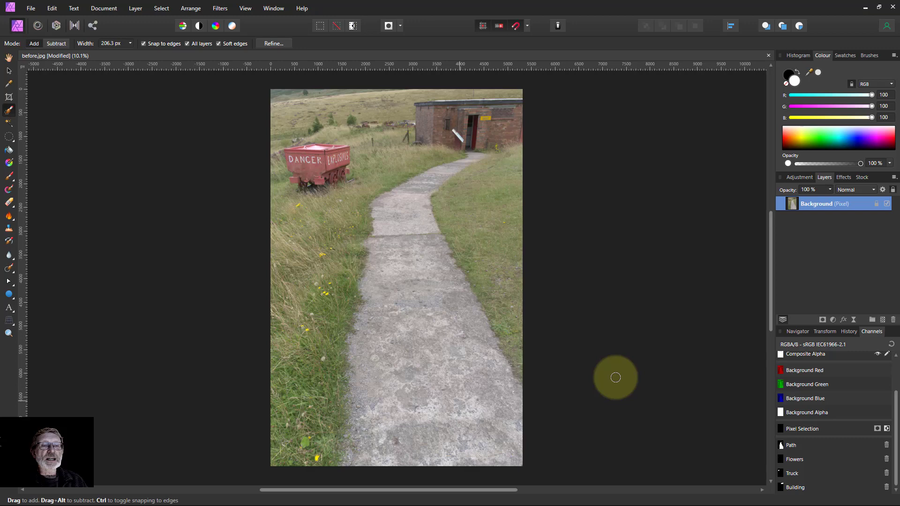
left_click(162, 8)
left_click(170, 18)
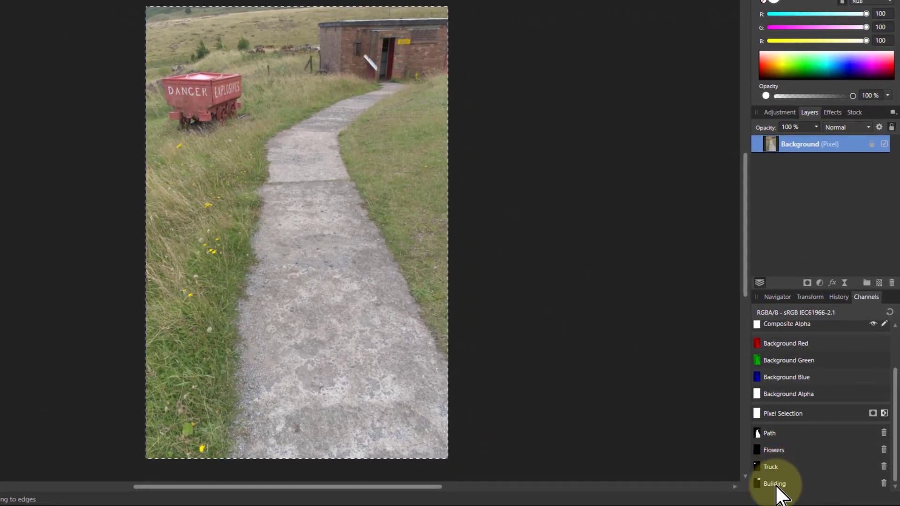
- Subtract the Building, Truck, Flowers and Path channels from the full-image selection
right_click(776, 489)
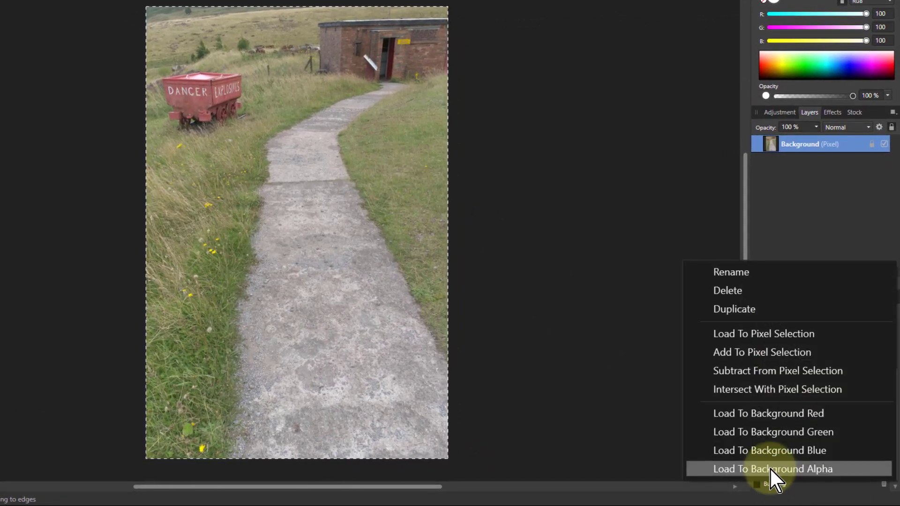
left_click(802, 370)
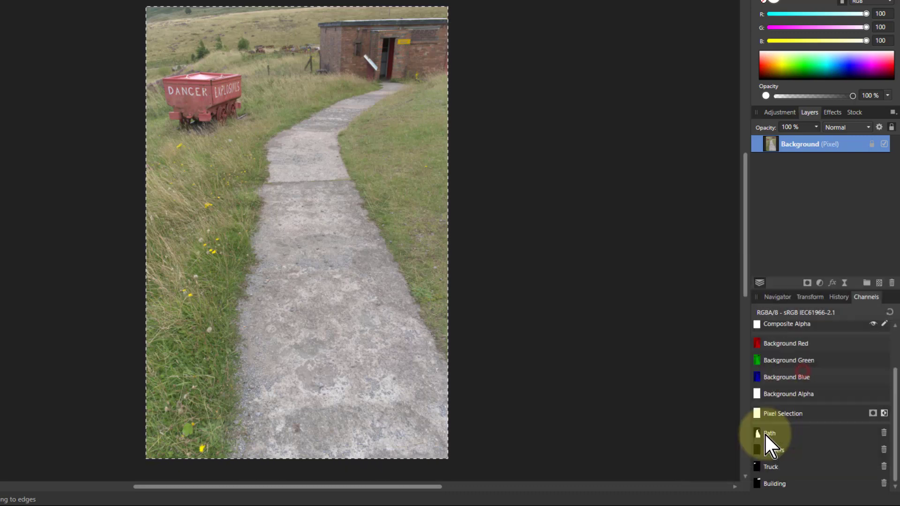
right_click(773, 468)
left_click(771, 353)
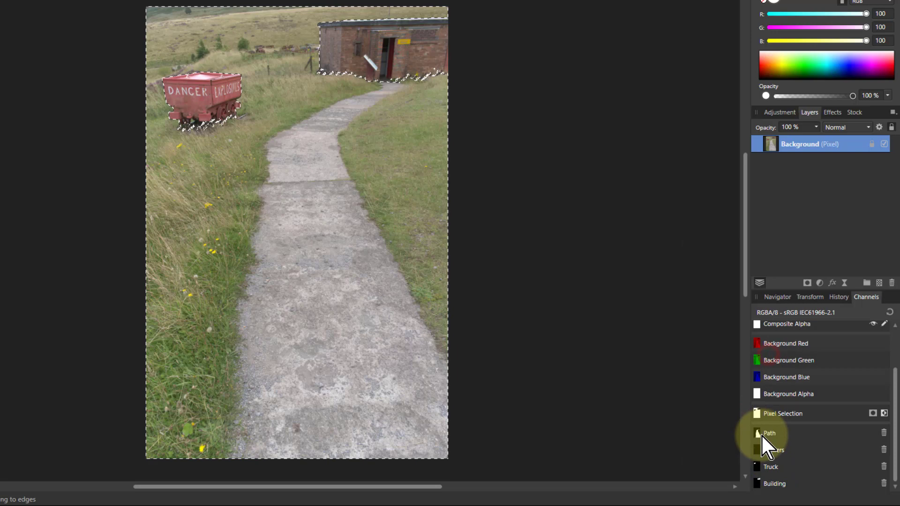
right_click(775, 448)
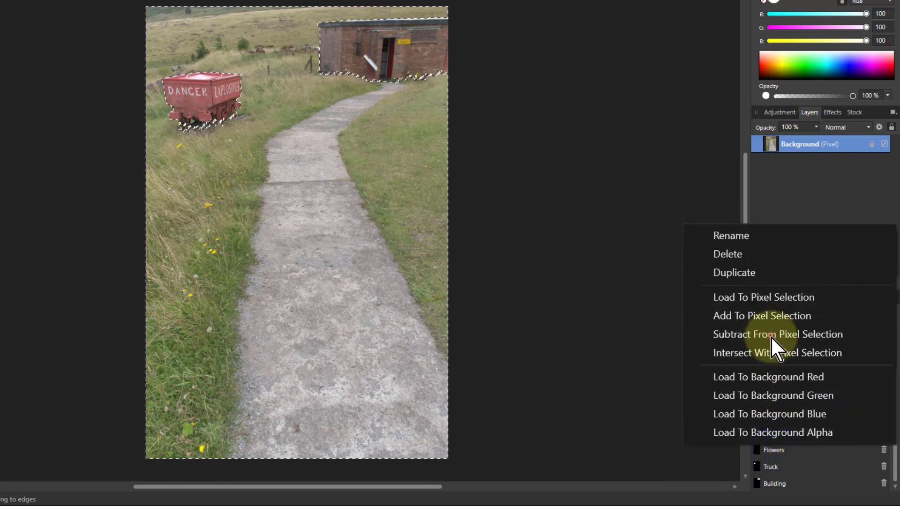
left_click(772, 334)
right_click(769, 432)
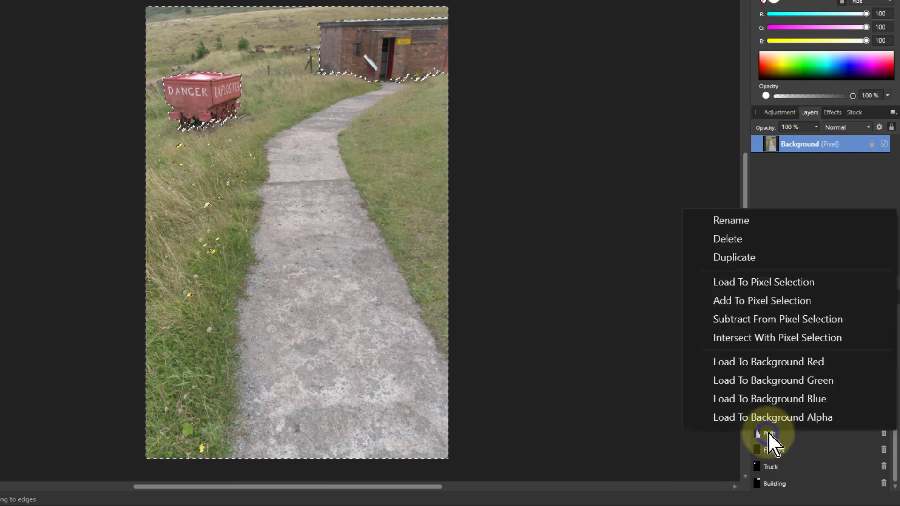
left_click(758, 322)
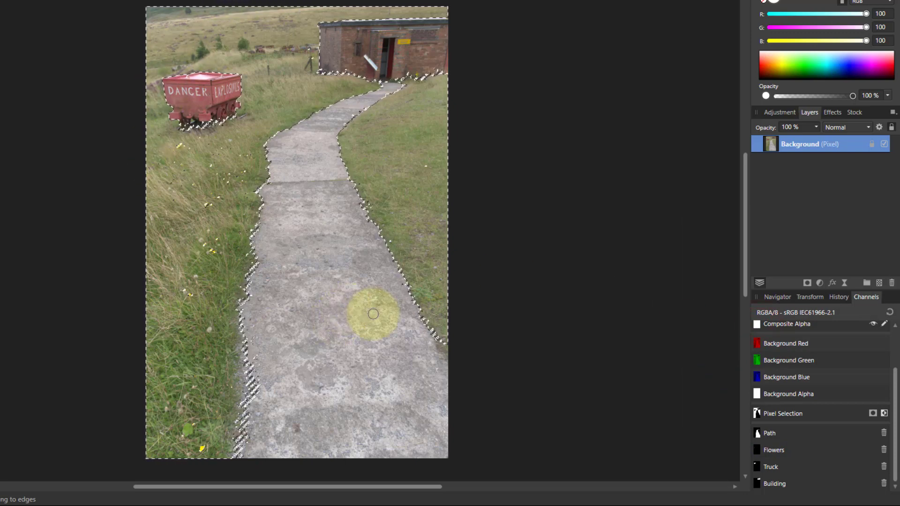
- Save the remaining grass selection as a spare channel named Grass, then deselect
right_click(783, 412)
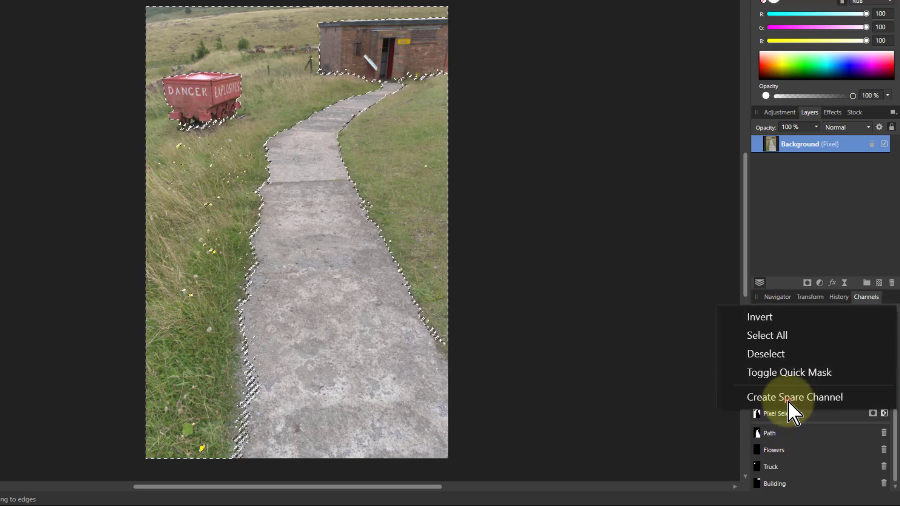
left_click(788, 400)
right_click(776, 488)
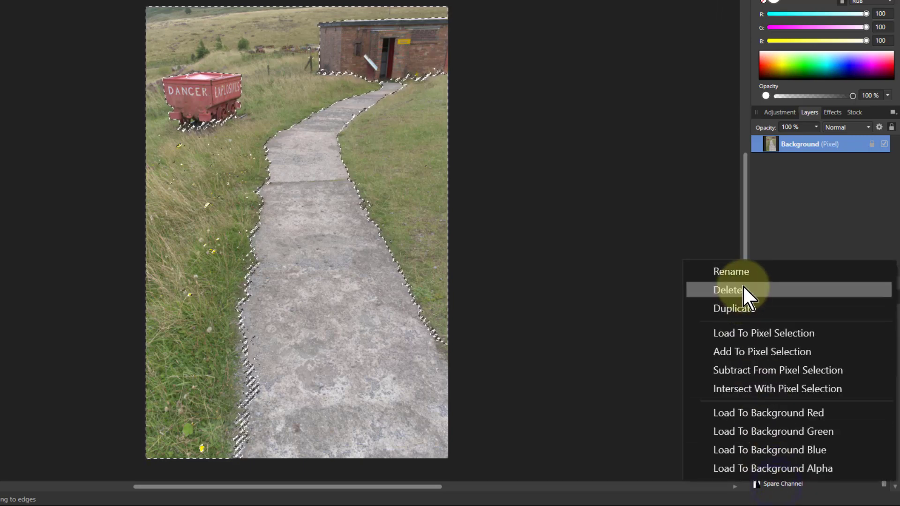
left_click(734, 277)
type("Gr")
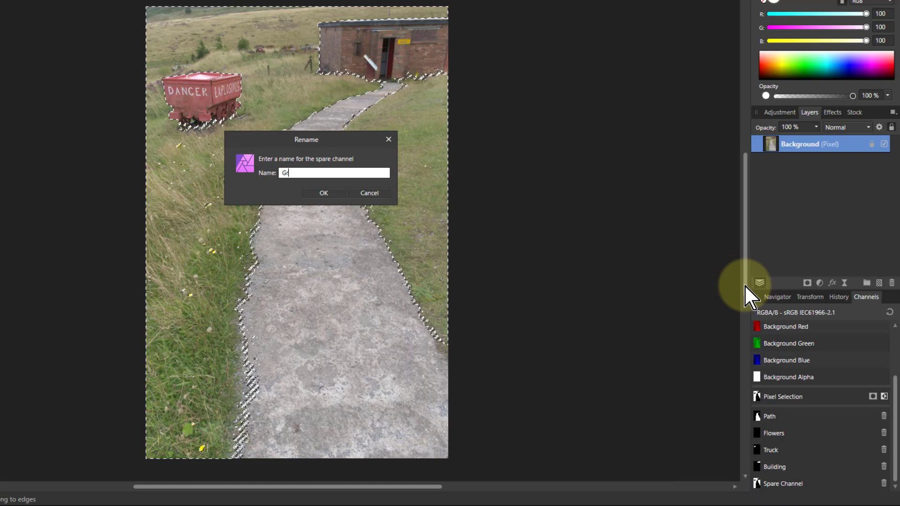
type("ass")
key("Return")
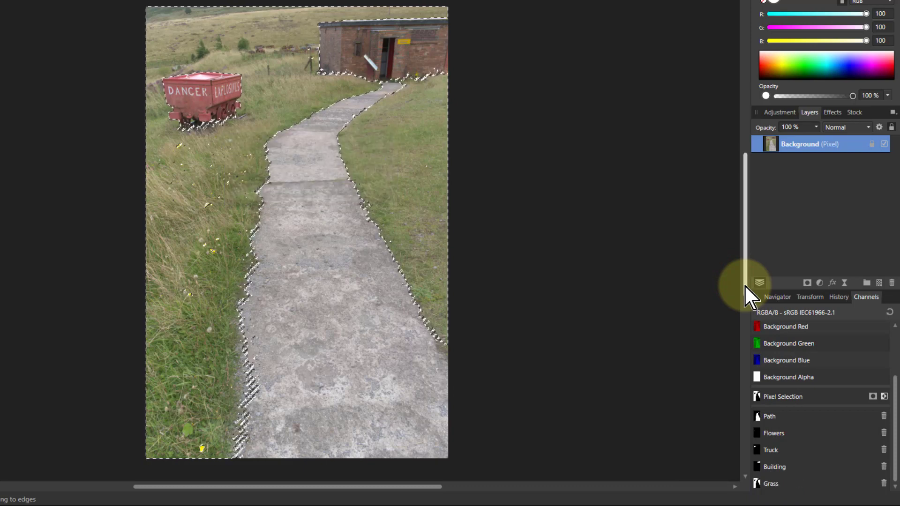
key("ctrl+d")
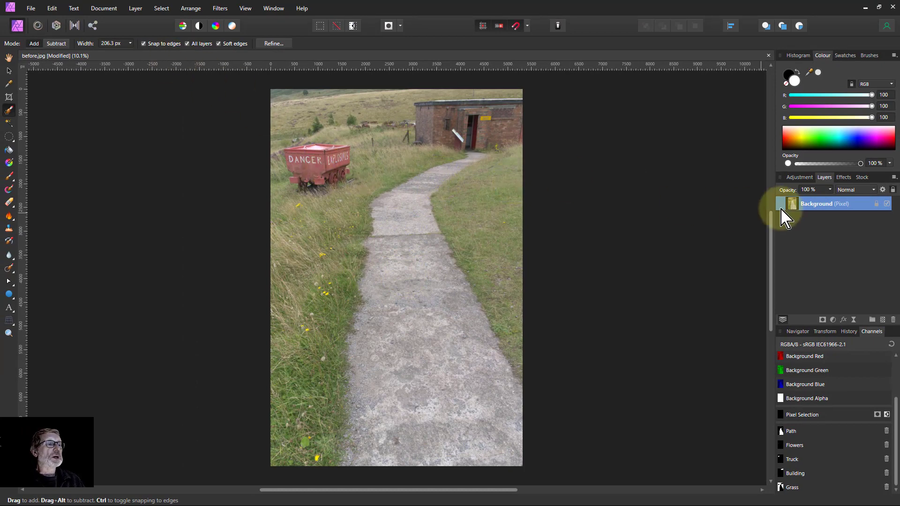
- Add a white fill layer above Background and load the Path channel into its fill alpha
left_click(133, 10)
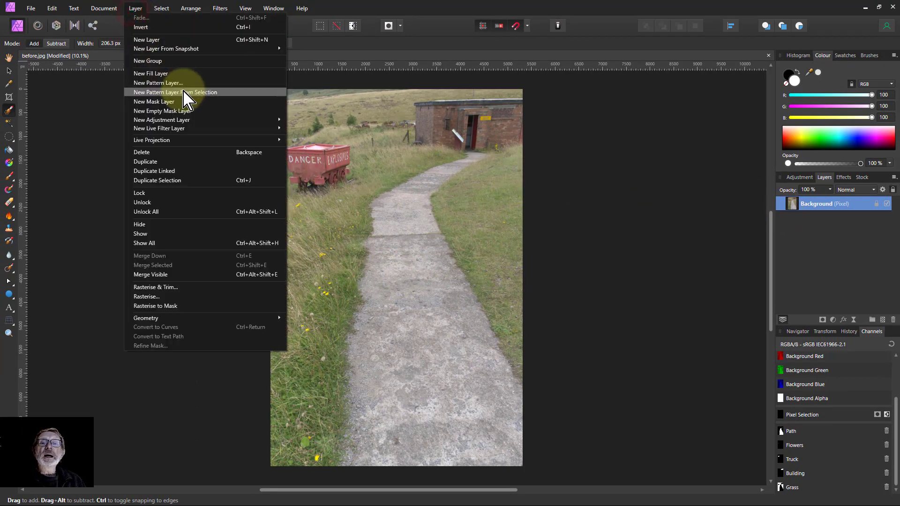
left_click(165, 75)
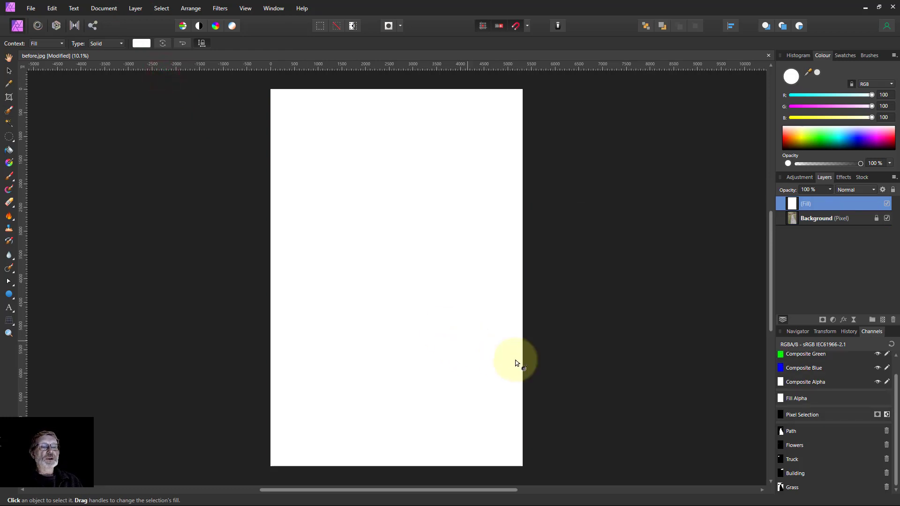
right_click(792, 434)
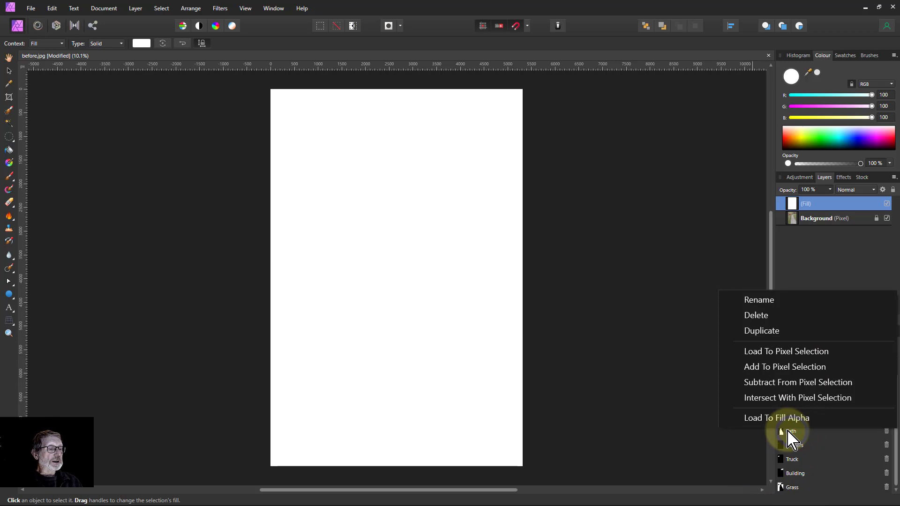
left_click(783, 418)
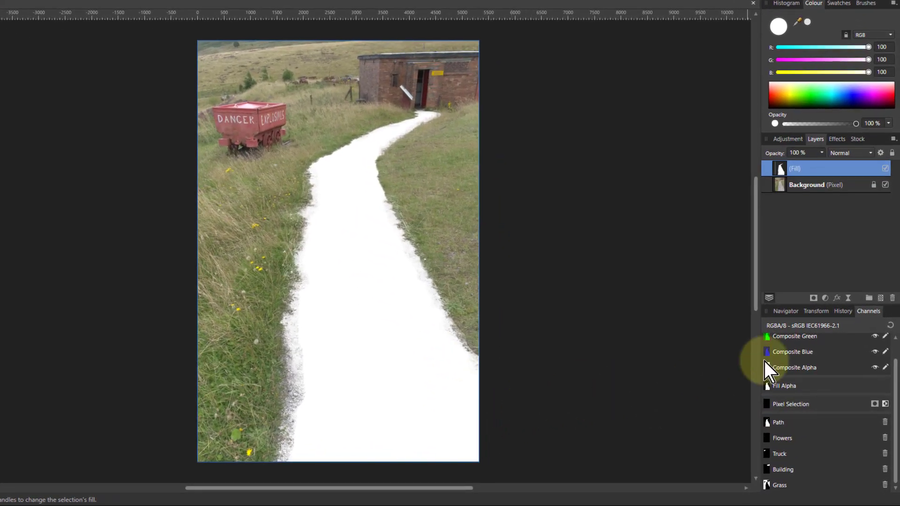
- Set the fill layer's blend mode to Soft Light with 79% opacity
left_click(849, 152)
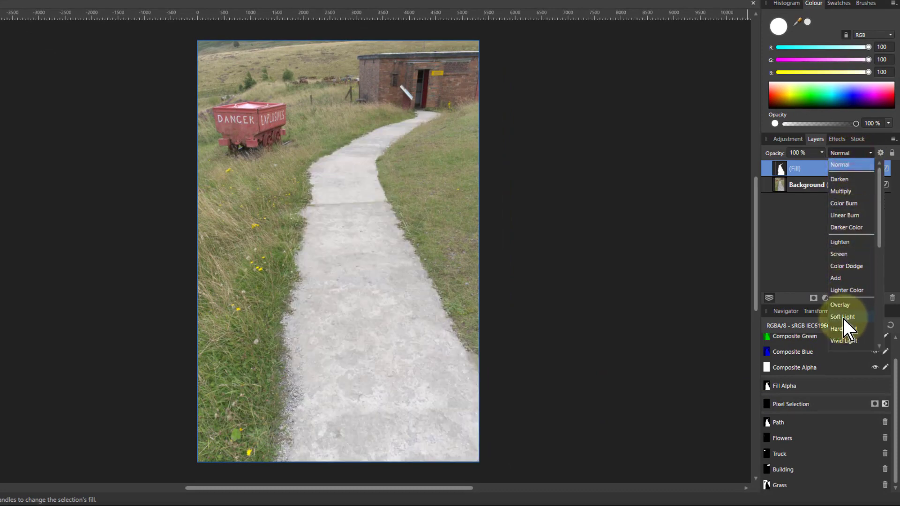
left_click(843, 318)
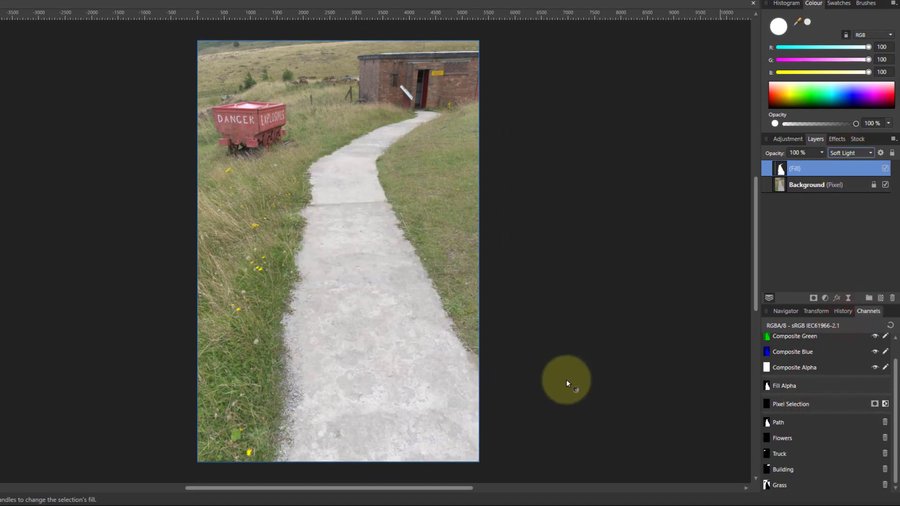
left_click(822, 154)
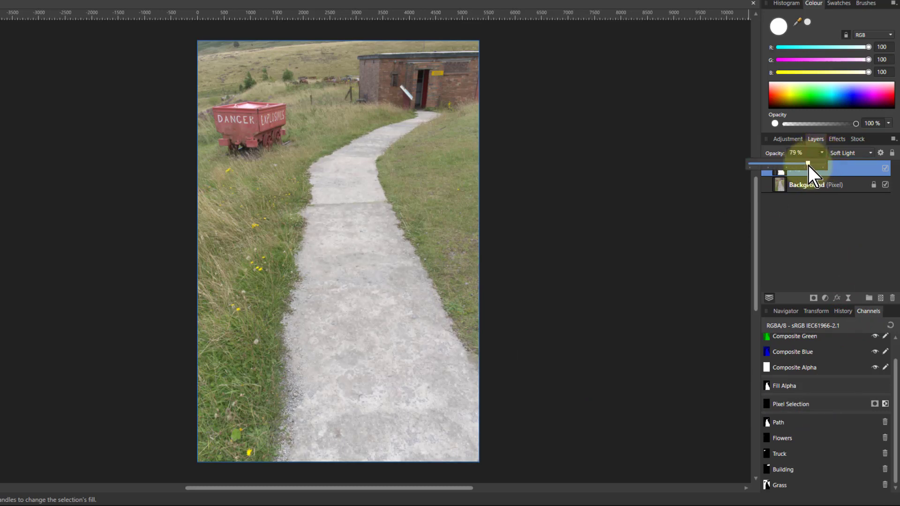
left_click(808, 165)
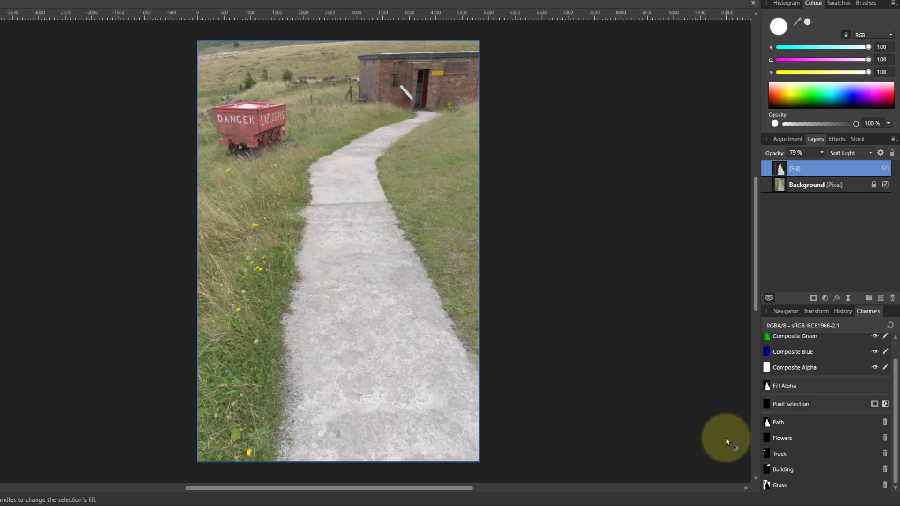
- Rename the fill layer to Path
double_click(798, 170)
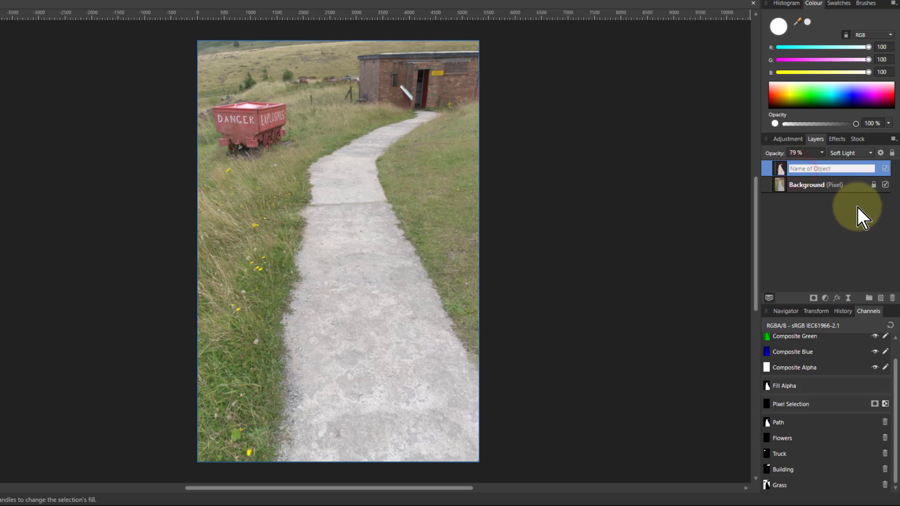
type("Path")
key("Return")
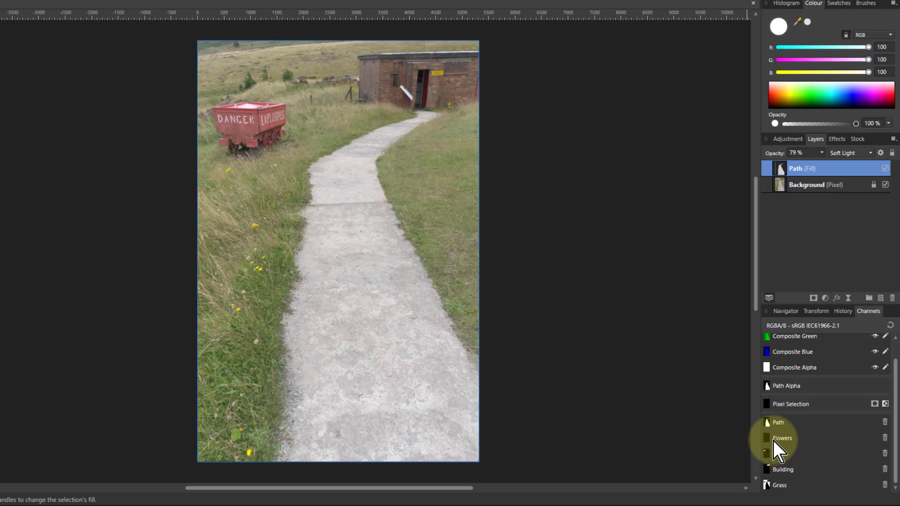
- Add a Vibrance adjustment with Saturation 100%, masked by the Flowers channel
left_click(826, 299)
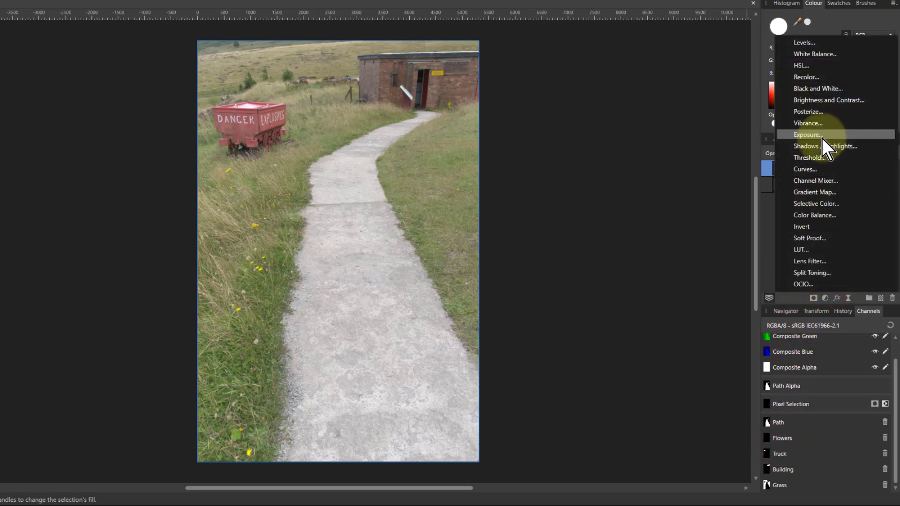
left_click(807, 124)
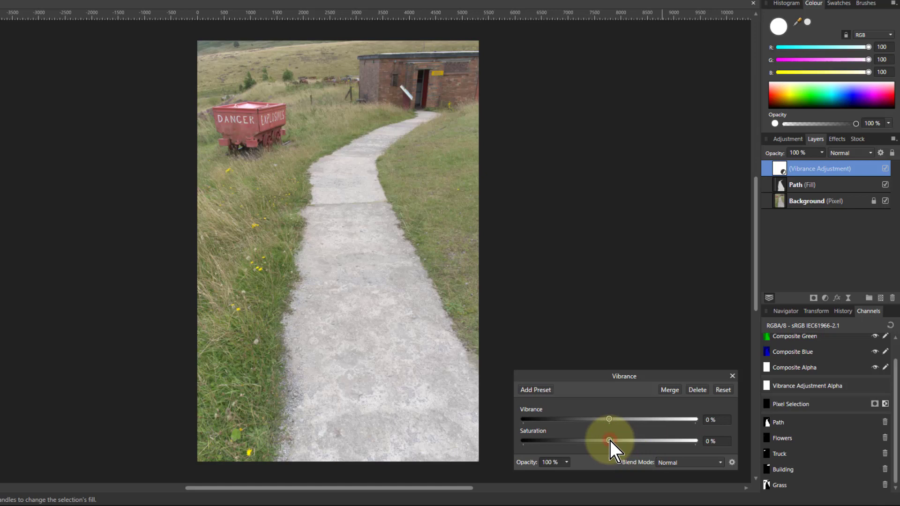
left_click_drag(609, 441, 677, 441)
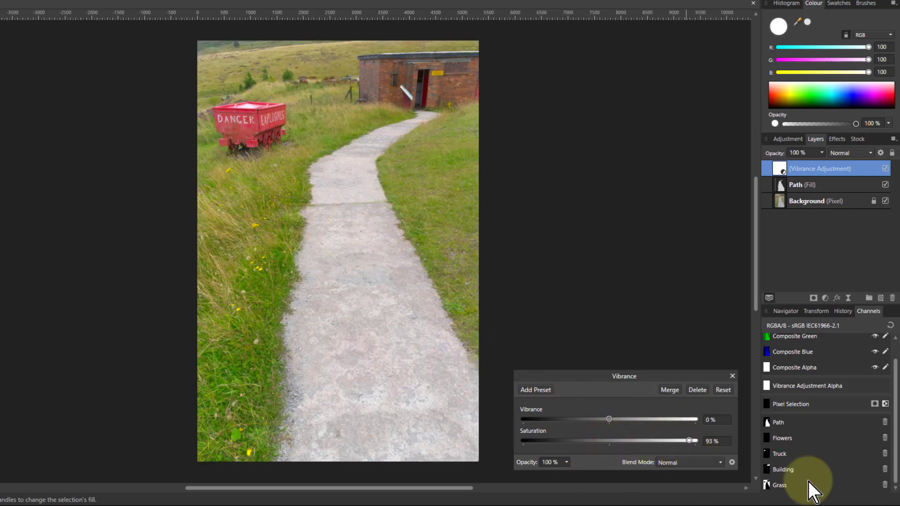
right_click(777, 440)
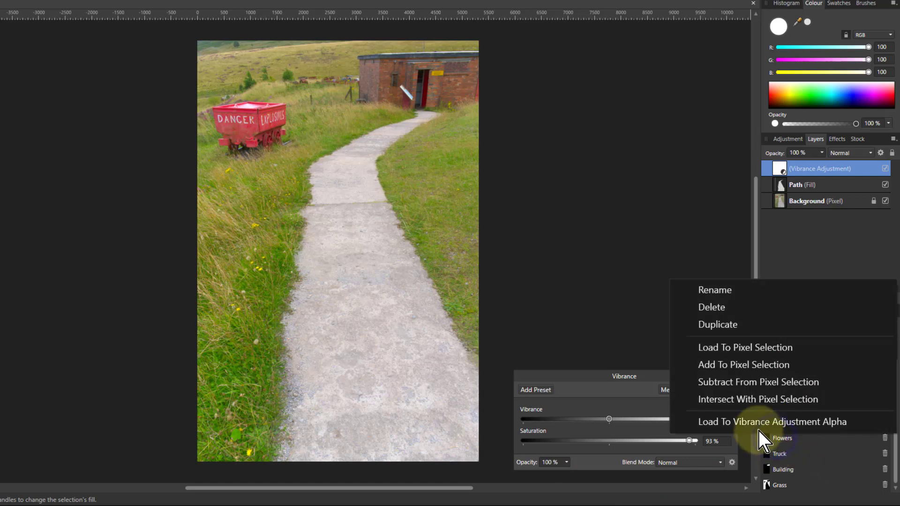
left_click(791, 423)
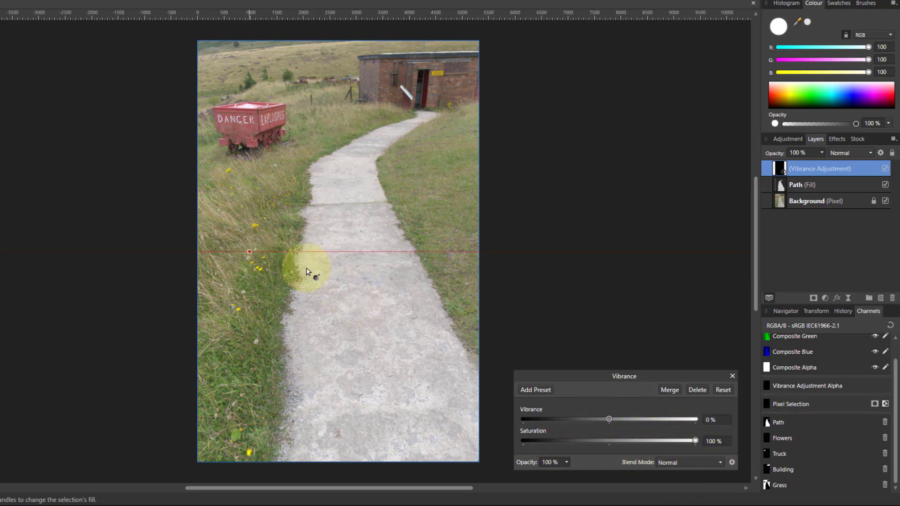
left_click(732, 376)
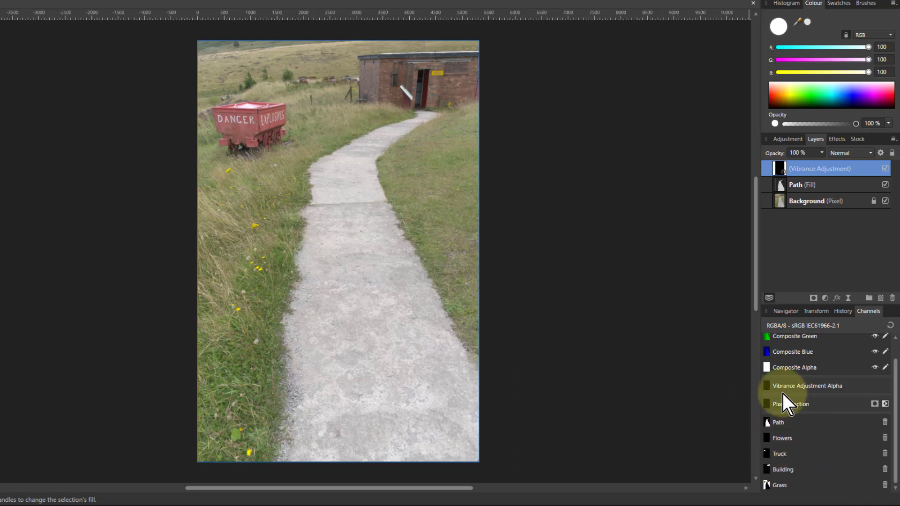
- Rename the Vibrance adjustment layer to Flowers
double_click(801, 168)
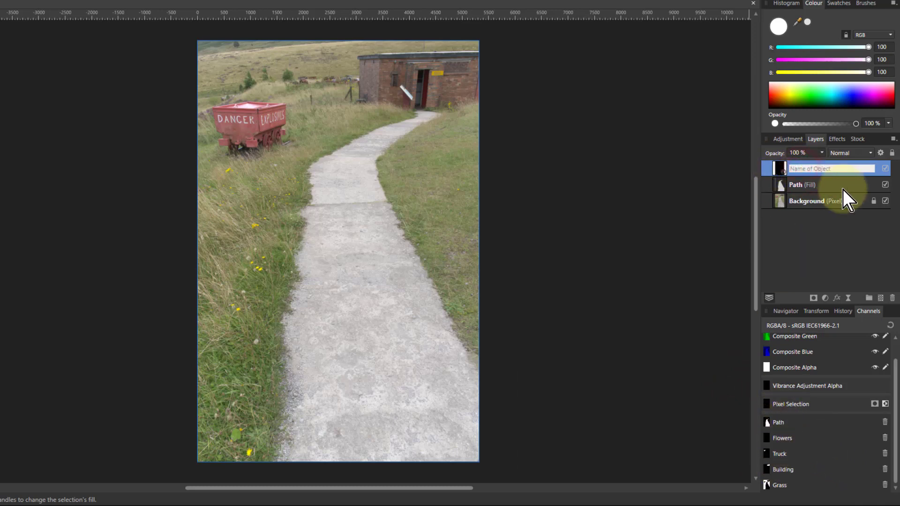
type("Flowers")
key("Return")
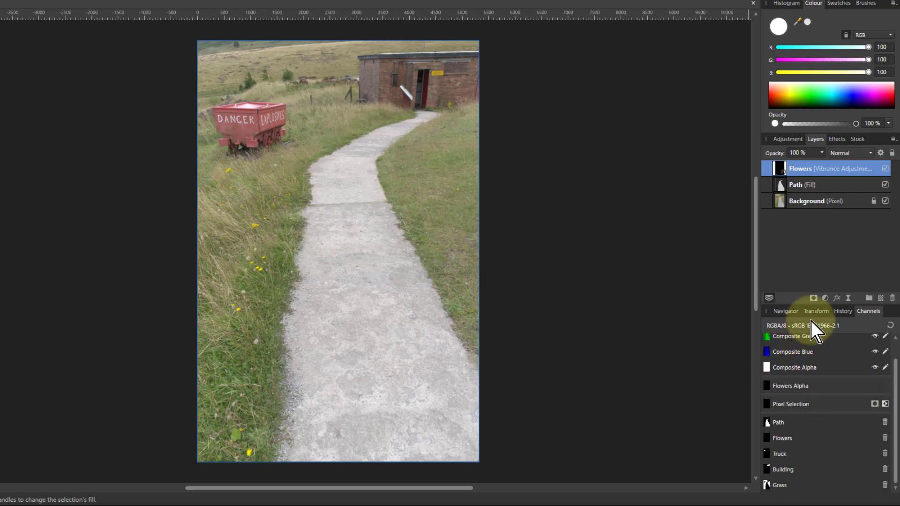
- Undo an accidentally added White Balance adjustment and close the Vibrance settings
left_click(825, 299)
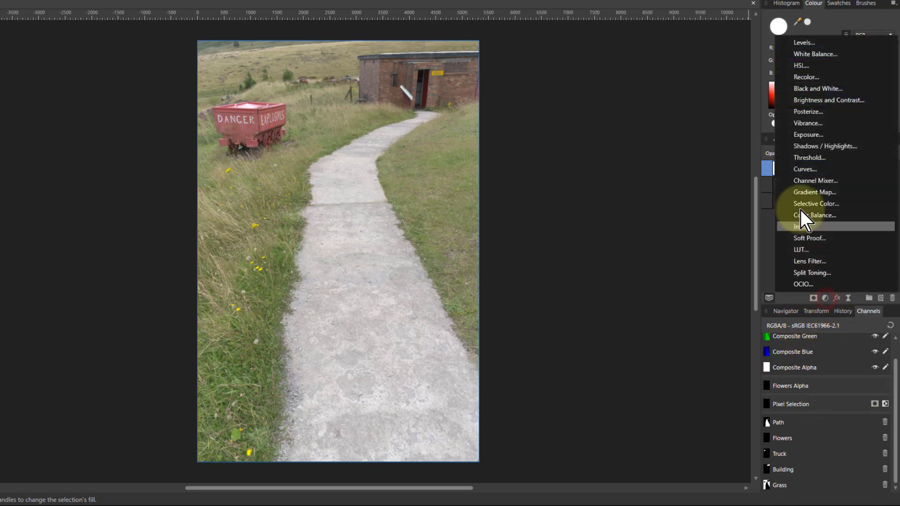
left_click(795, 55)
key("ctrl+z")
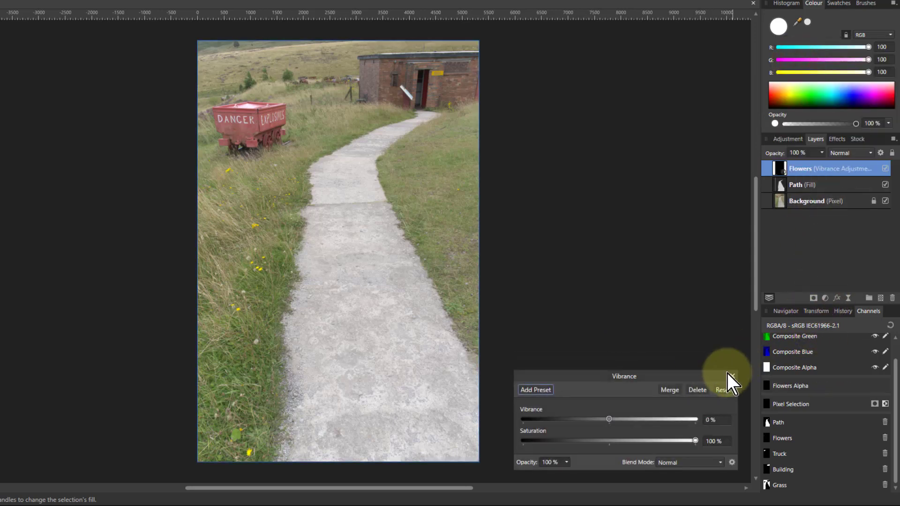
left_click(734, 376)
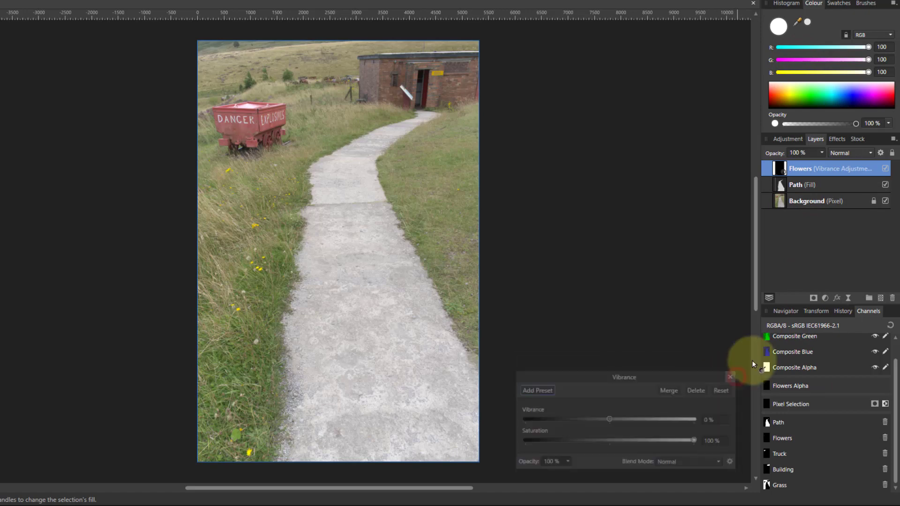
- Add an HSL Shift adjustment and boost the saturation of the red range
left_click(825, 297)
left_click(798, 66)
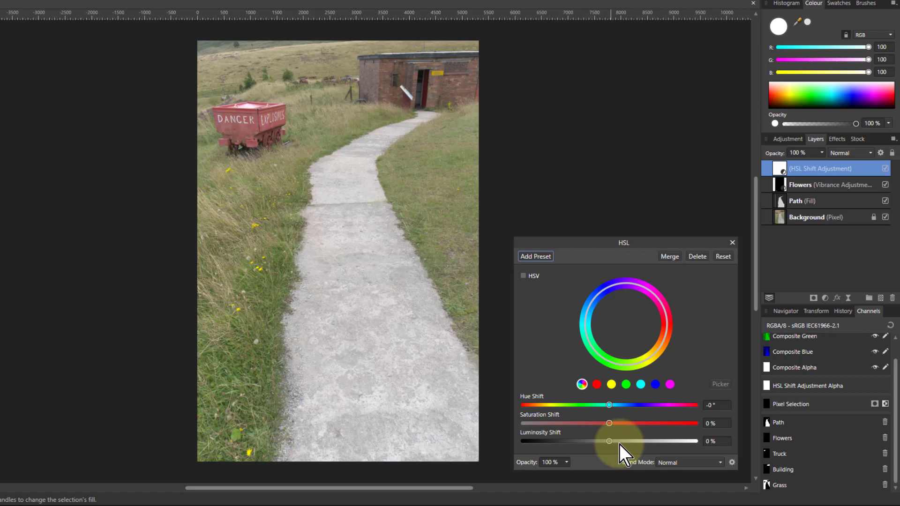
left_click(597, 385)
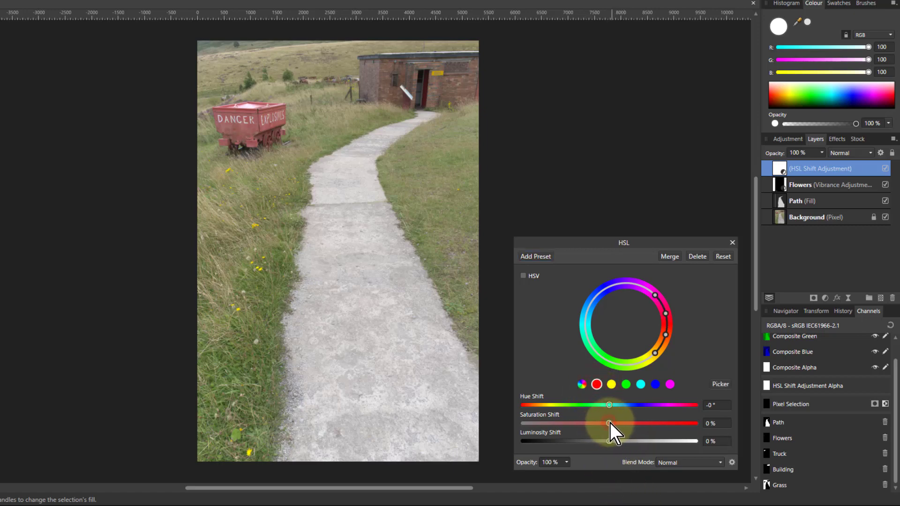
left_click_drag(609, 423, 656, 424)
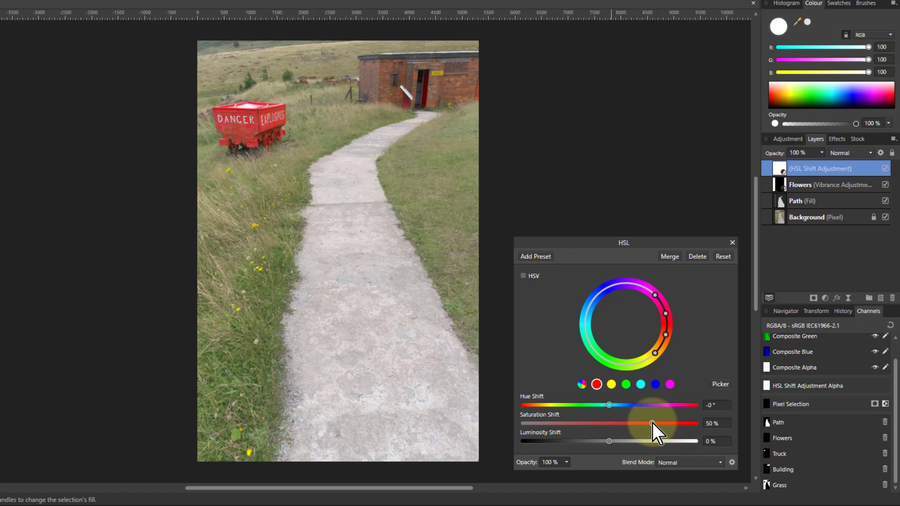
- Mask the HSL shift with the Truck channel, with saturation 51% and luminosity -22%
right_click(778, 455)
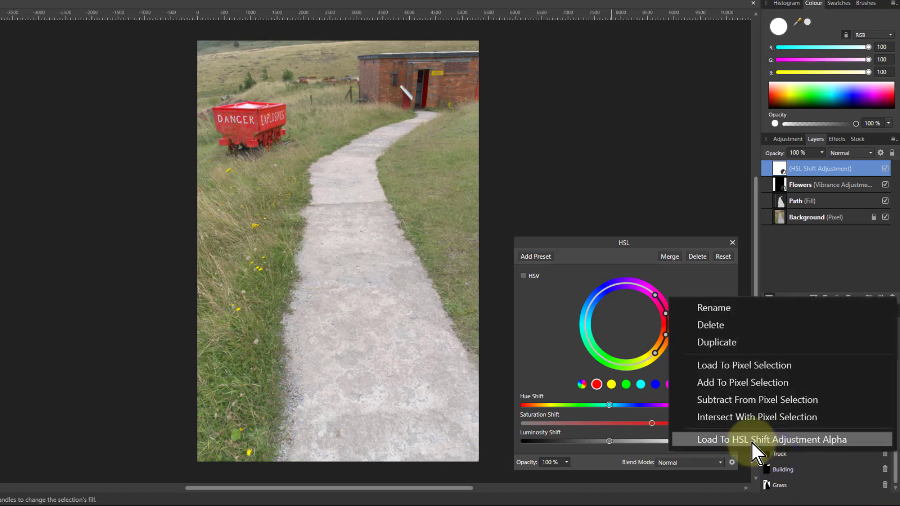
left_click(766, 442)
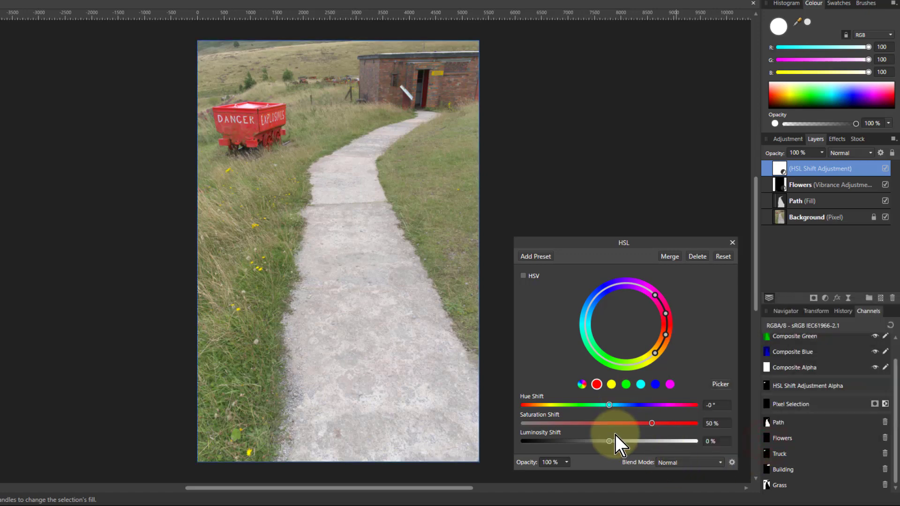
left_click_drag(653, 423, 654, 426)
left_click_drag(608, 443, 594, 443)
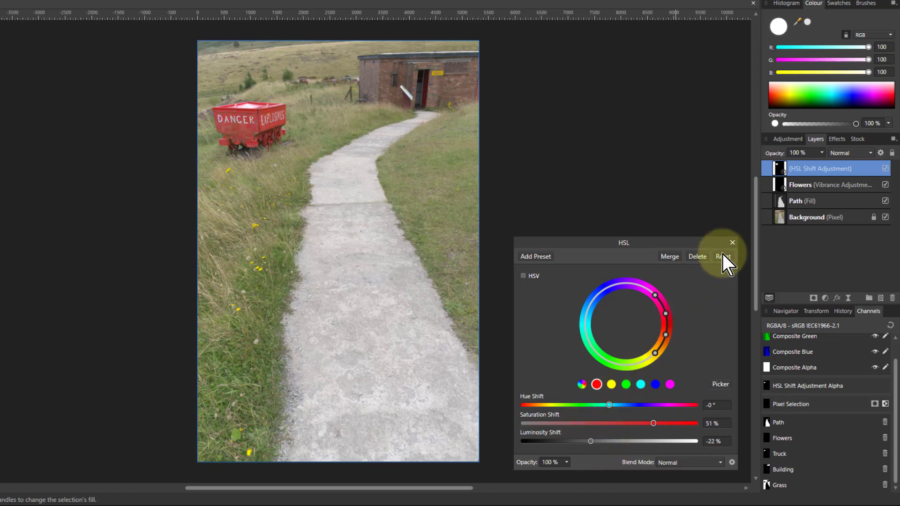
left_click(732, 243)
- Rename the HSL Shift adjustment layer to 'Truck'
double_click(798, 173)
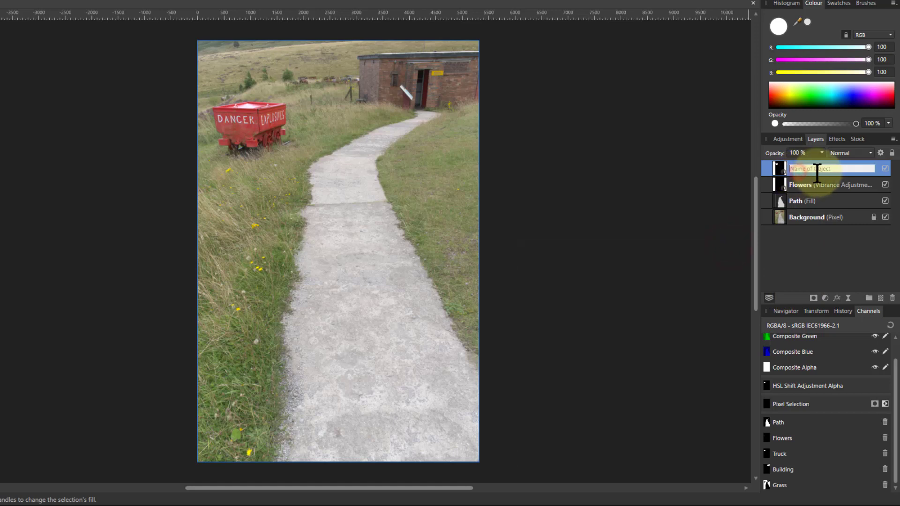
type("Truck")
key("Return")
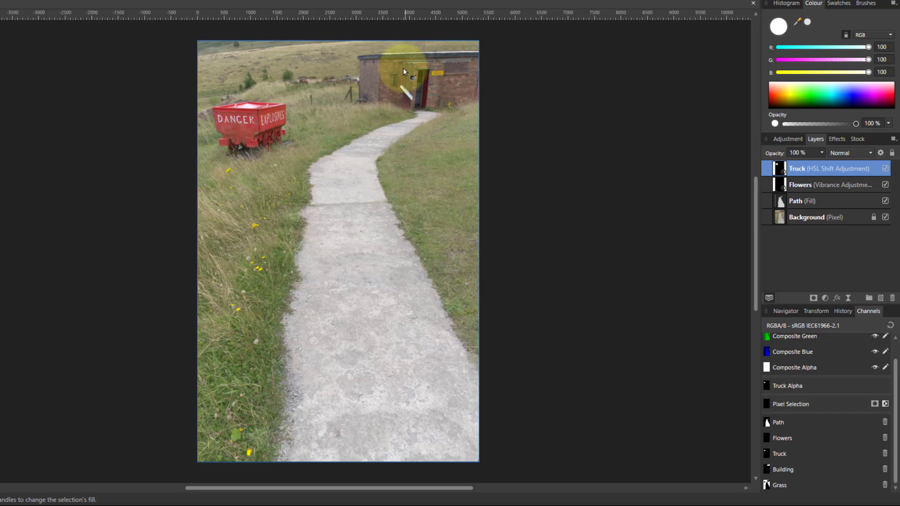
scroll(403, 69, "up", 2)
scroll(432, 82, "up", 1)
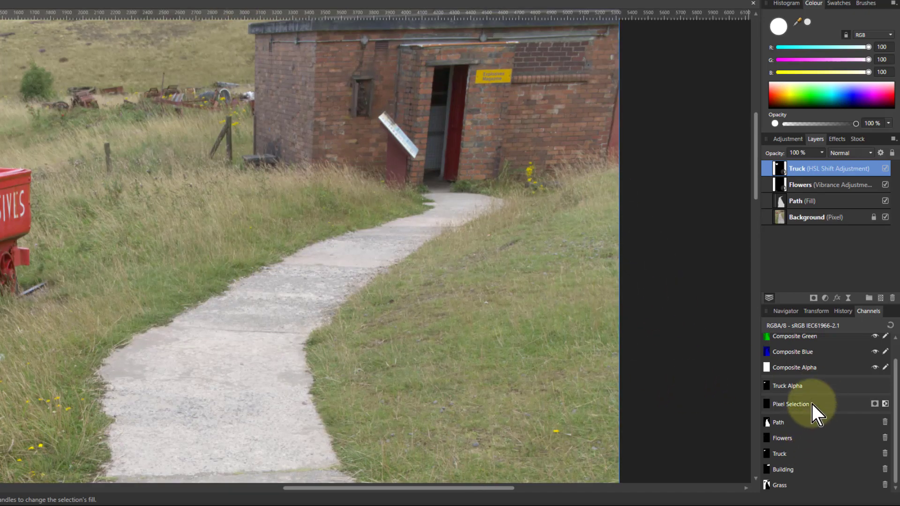
- Add an Unsharp Mask live filter with radius 1 px and factor 2.087
left_click(848, 299)
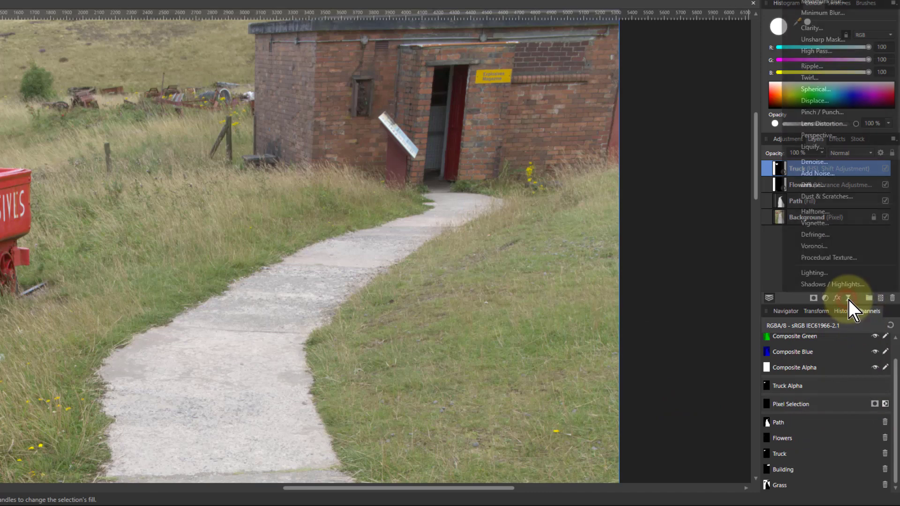
left_click(813, 41)
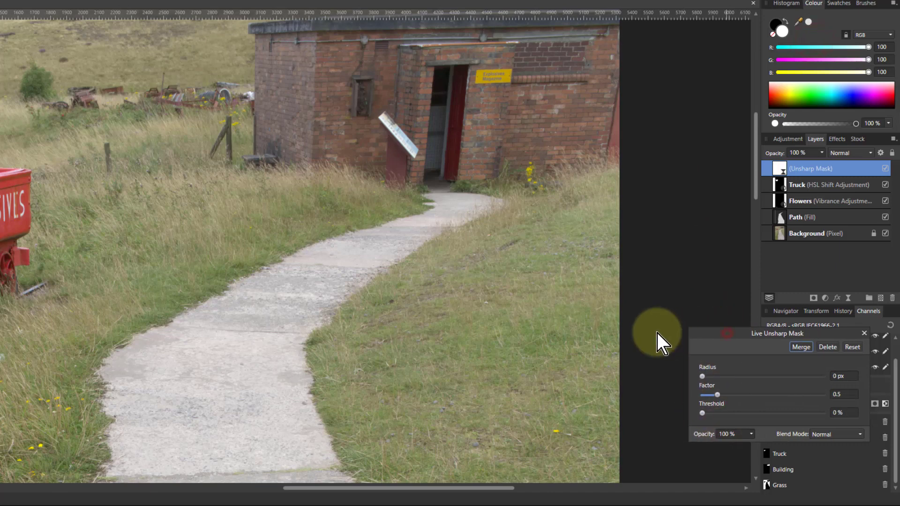
left_click_drag(725, 334, 496, 203)
left_click_drag(477, 249, 539, 263)
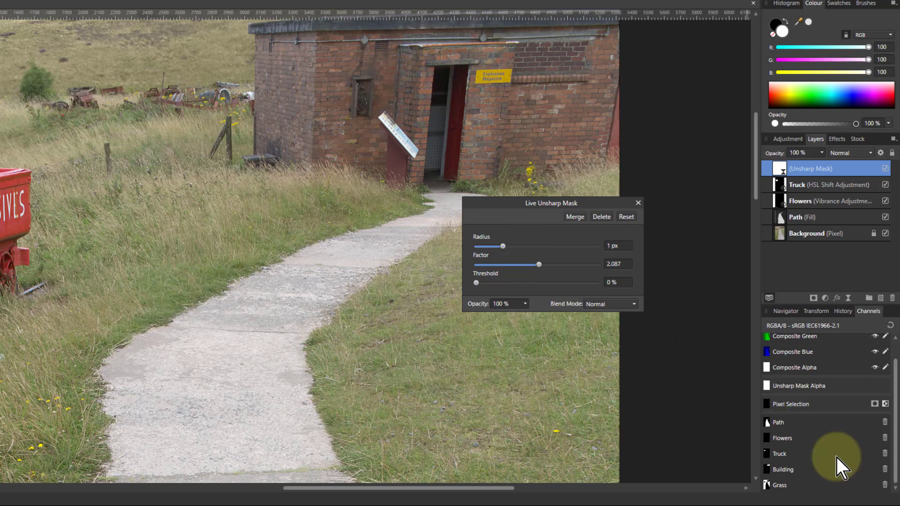
- Mask the Unsharp Mask with the Building channel and name the layer 'Building'
right_click(779, 470)
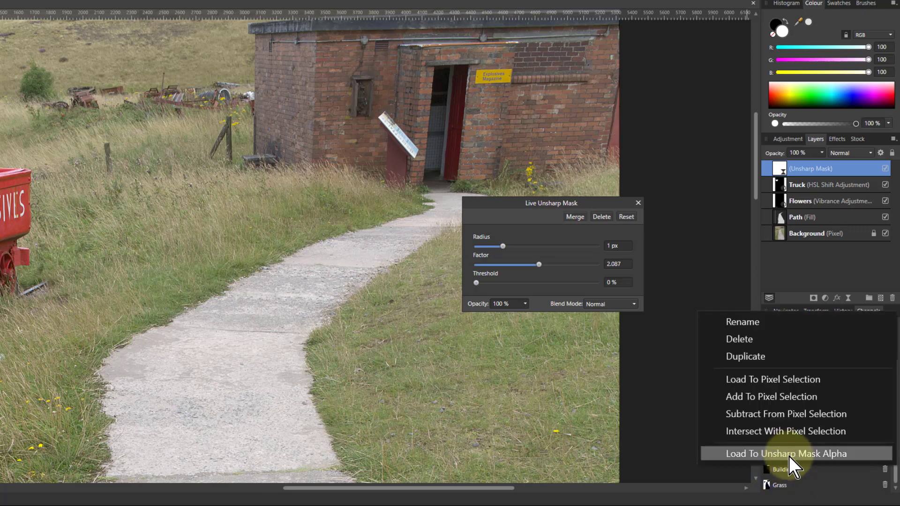
left_click(790, 454)
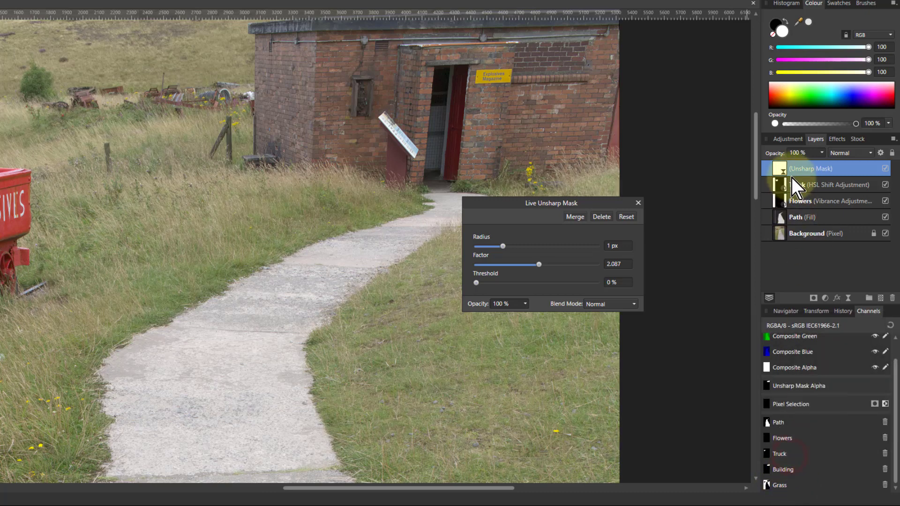
double_click(851, 169)
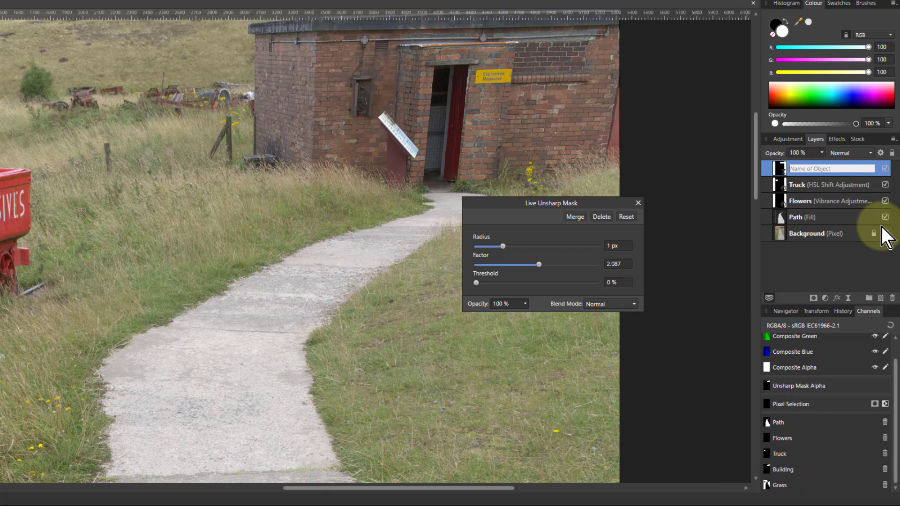
key("Escape")
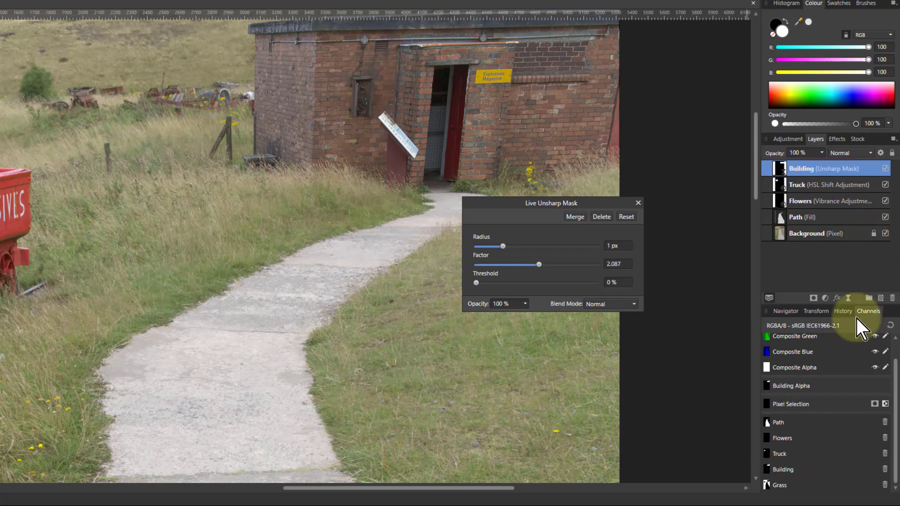
left_click(638, 203)
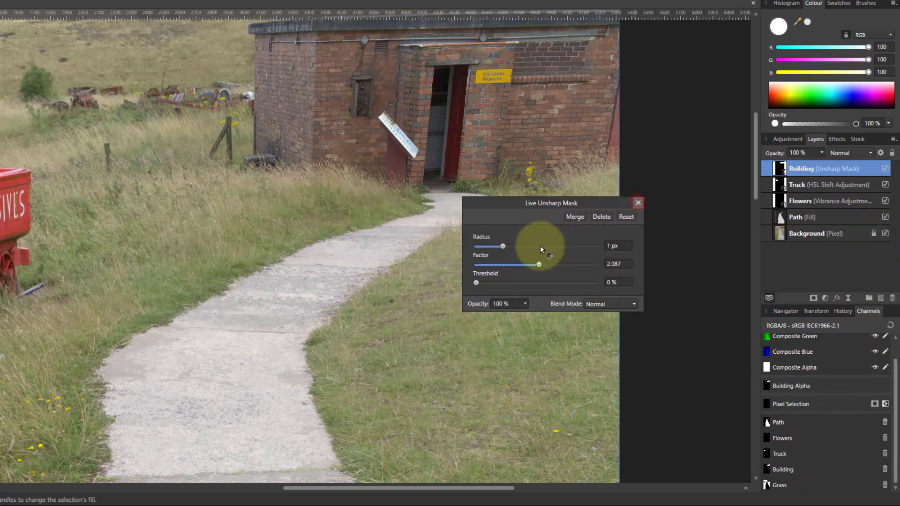
key("ctrl+0")
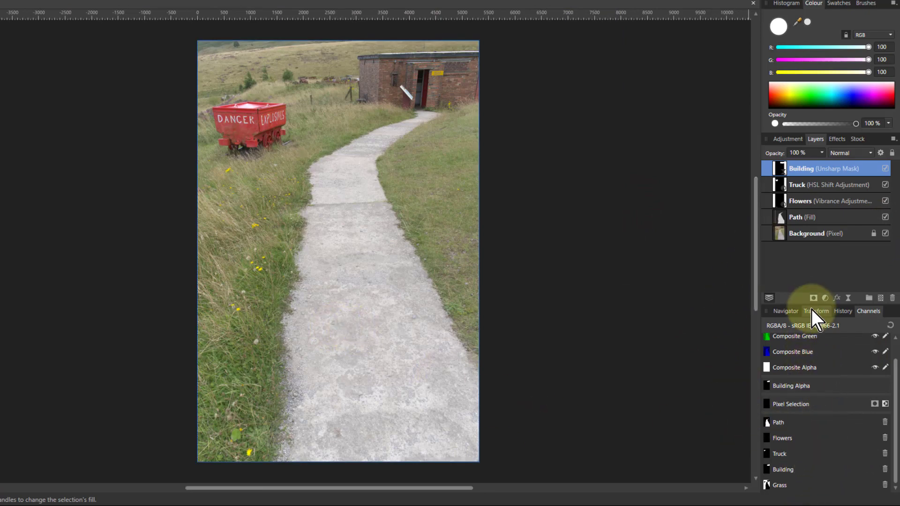
- Add a Curves adjustment masked by the Grass channel
left_click(825, 299)
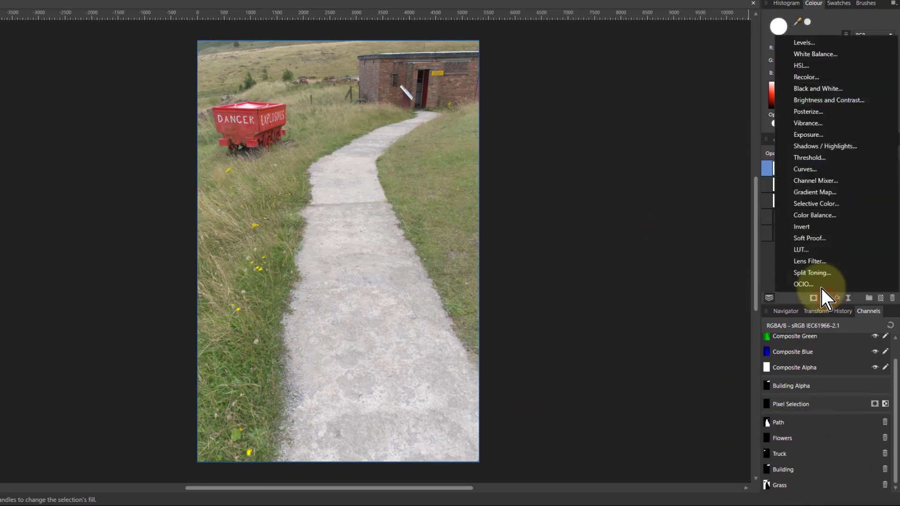
left_click(804, 170)
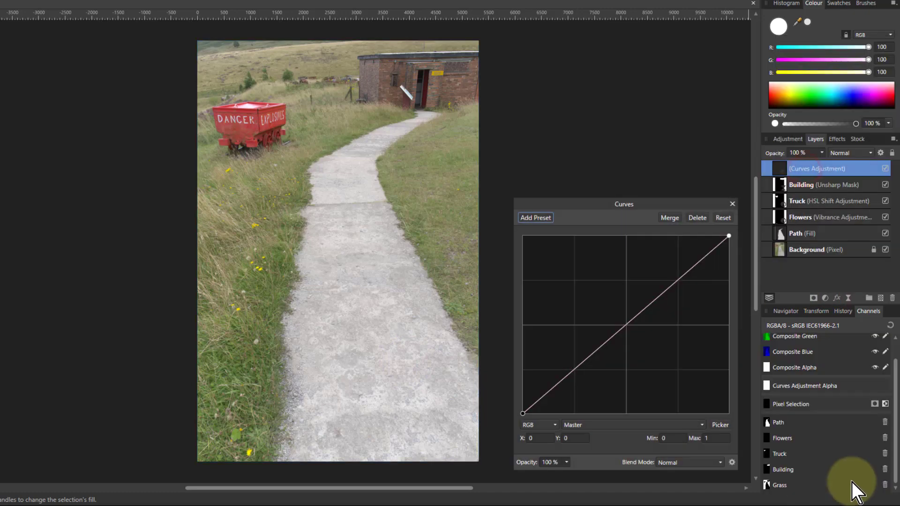
right_click(771, 488)
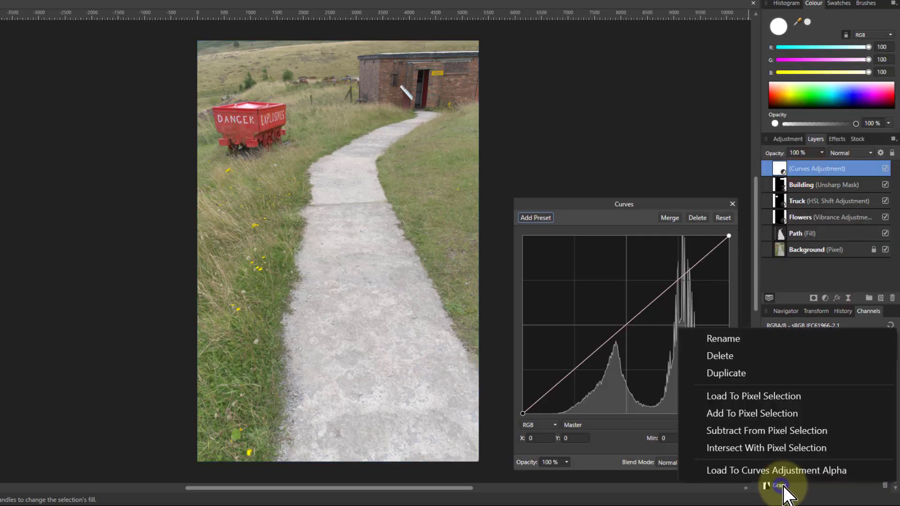
left_click(765, 471)
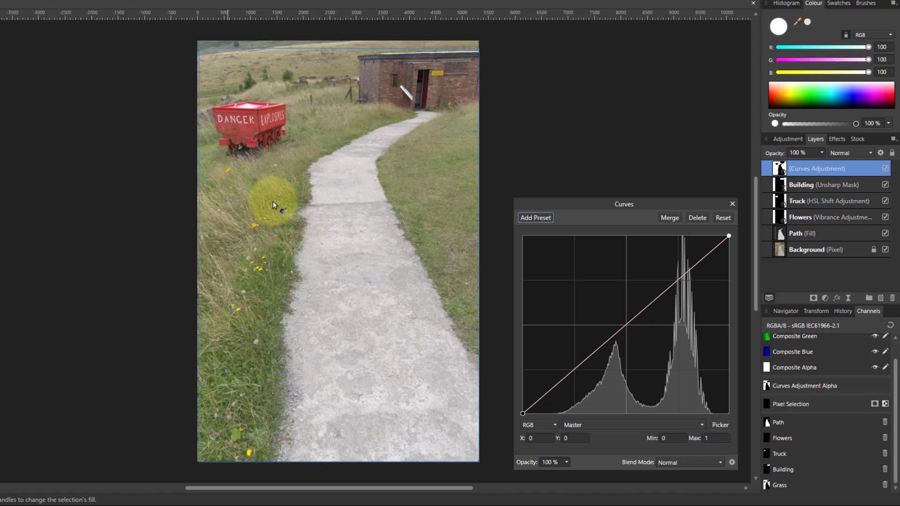
- Raise the Green channel curve midpoint to X 0.518, Y 0.567
left_click(586, 426)
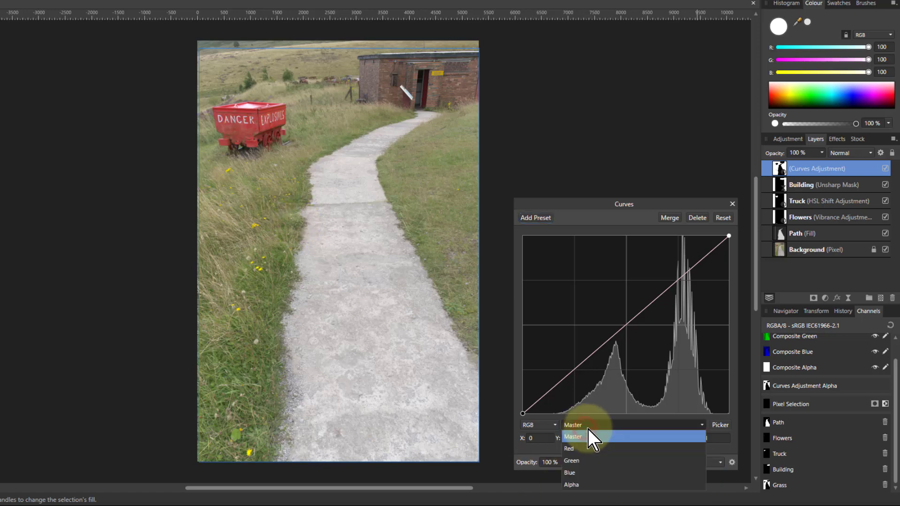
left_click(591, 463)
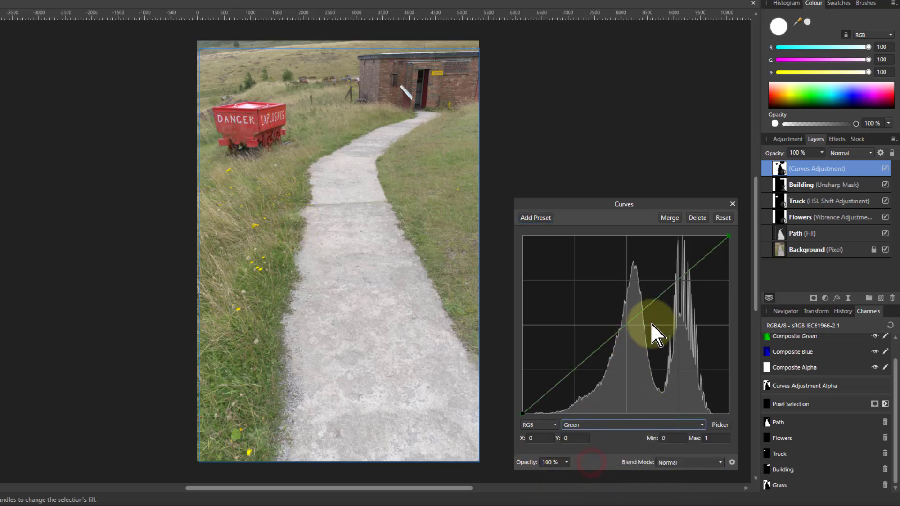
left_click(637, 318)
left_click_drag(637, 318, 629, 314)
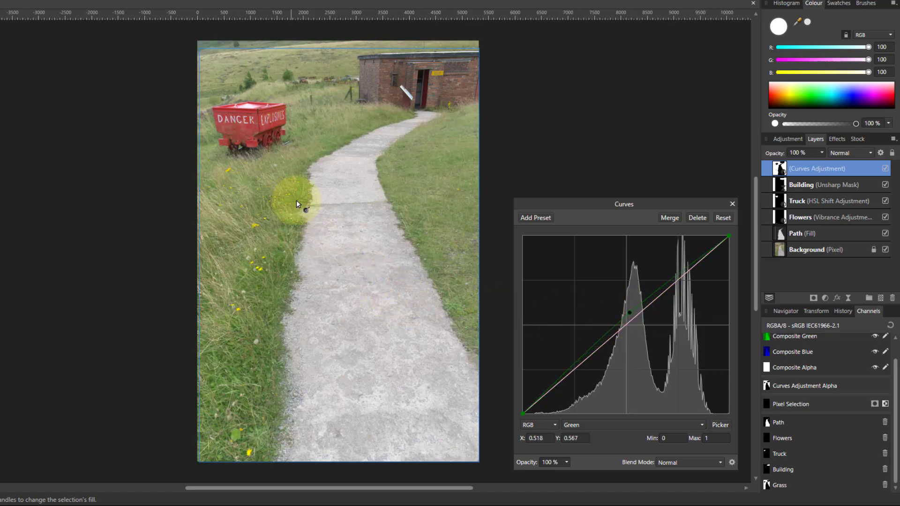
left_click(732, 204)
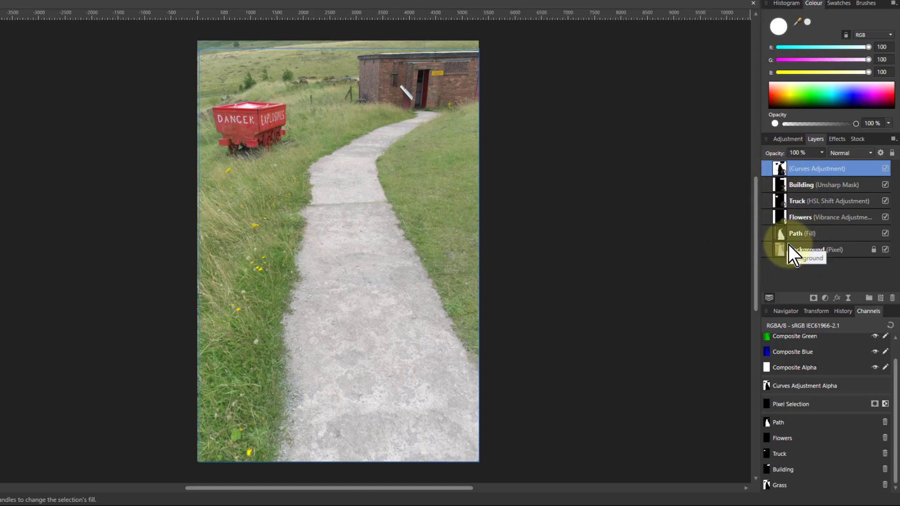
left_click(815, 233, "shift")
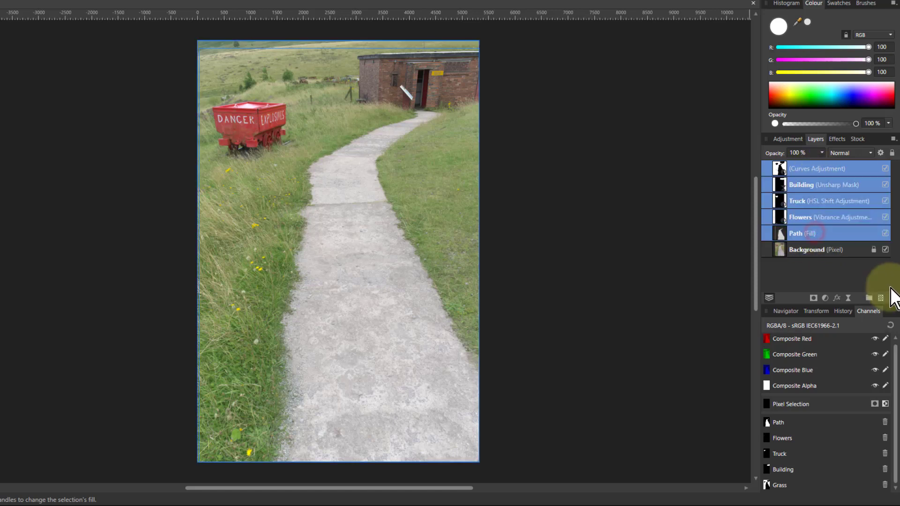
left_click(885, 169)
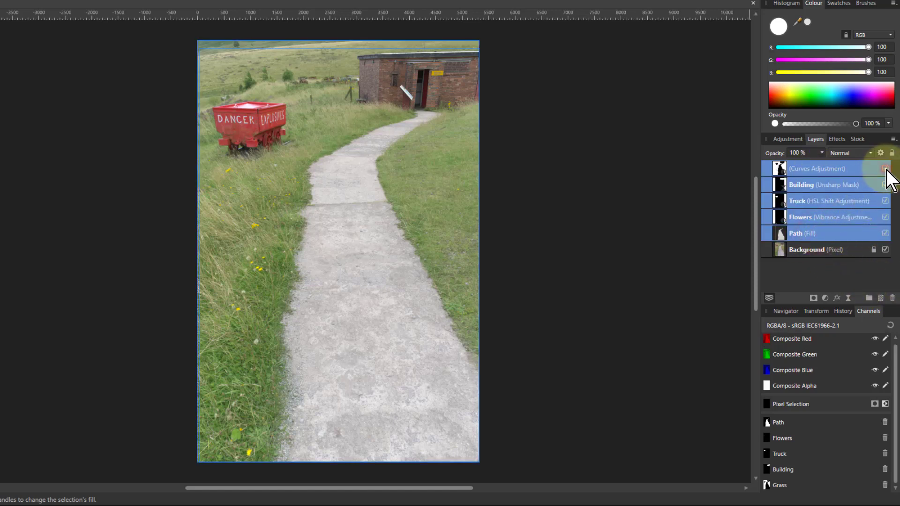
left_click(885, 168)
left_click(885, 169)
left_click(885, 169)
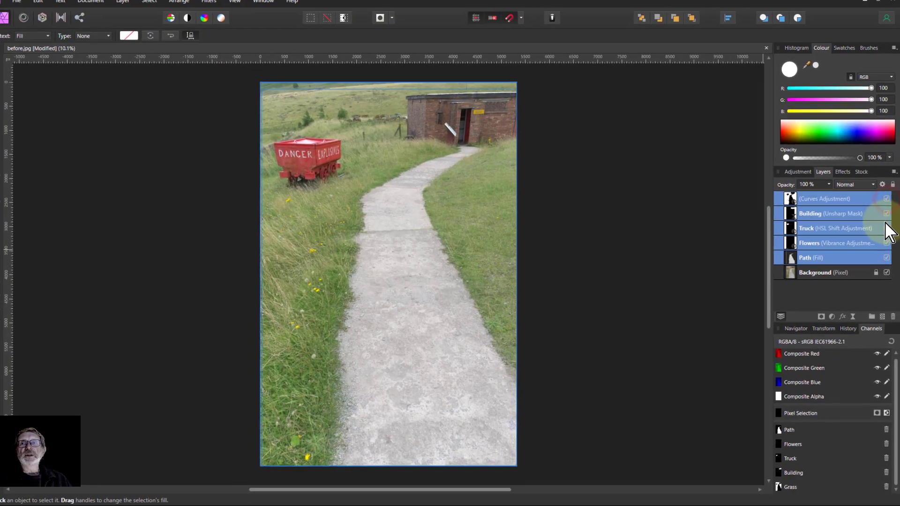